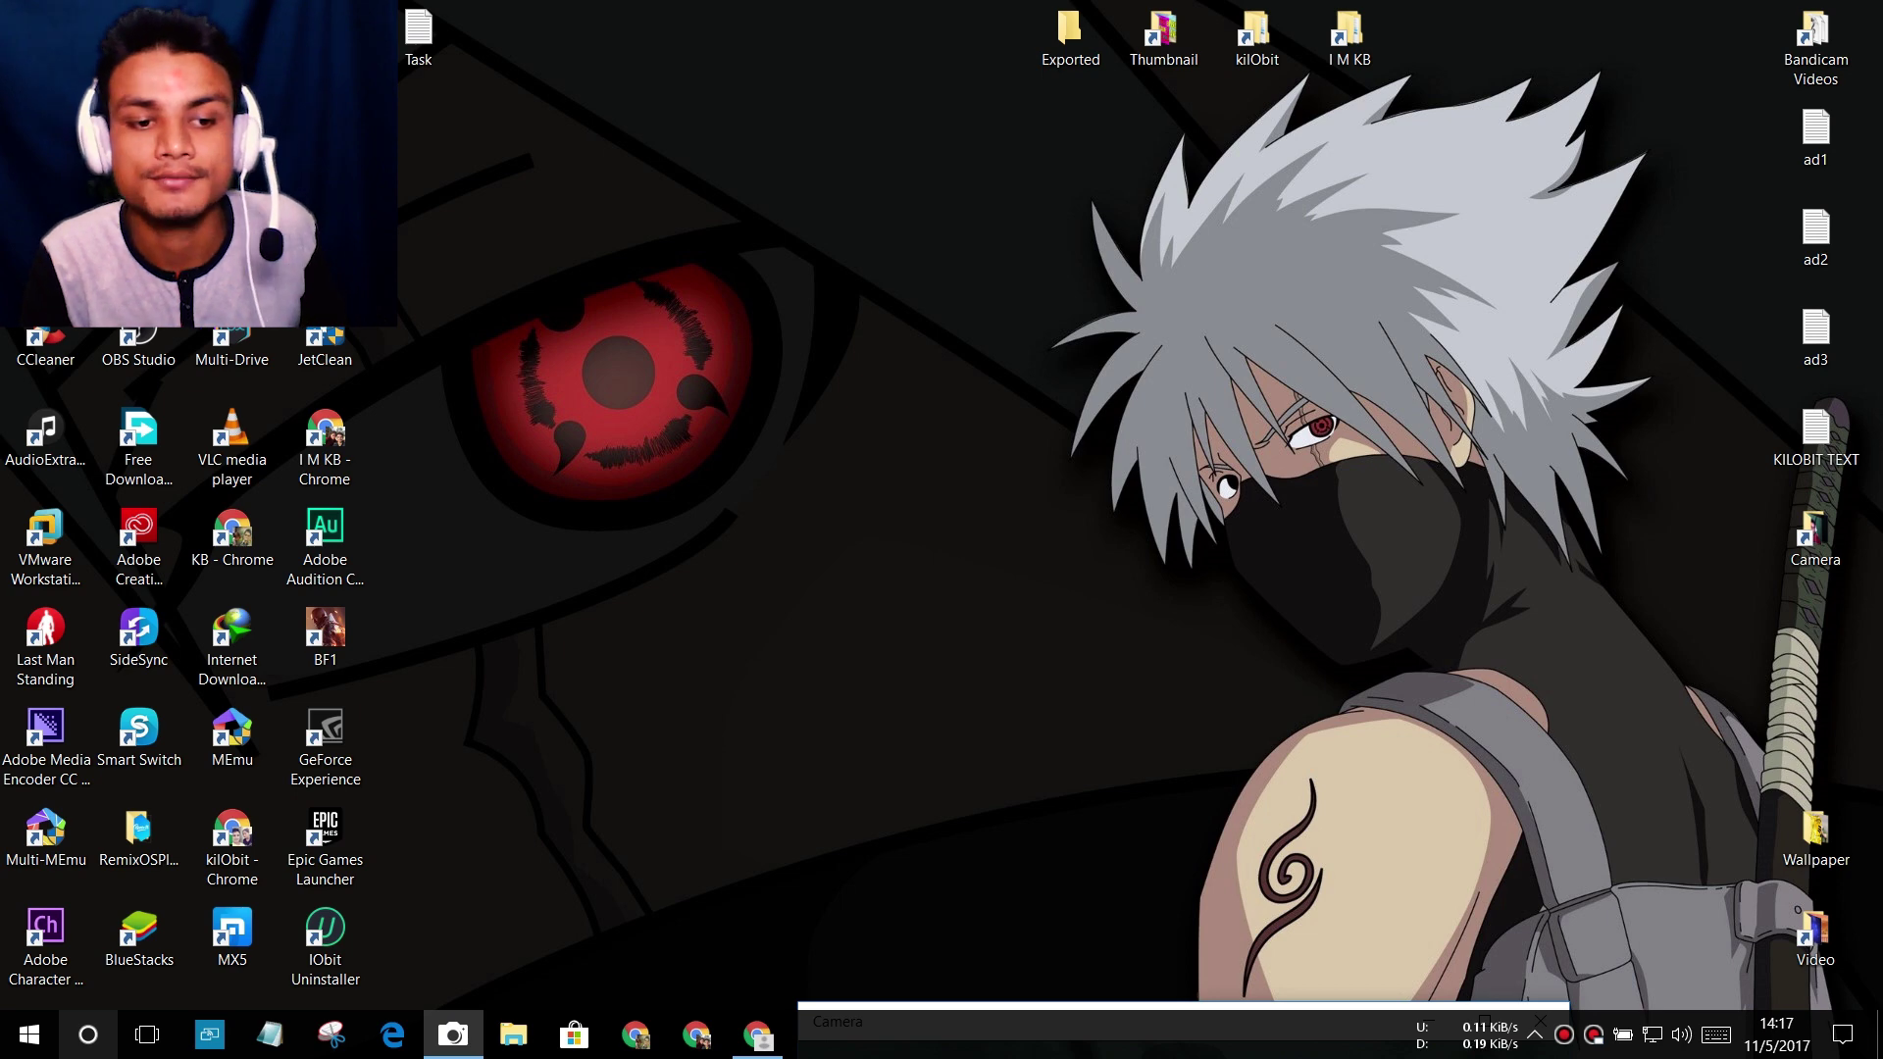
Step: Search 'about' in Cortana and open About your PC, showing version 1709, build 16299.19
{"action": "key", "text": "super+c"}
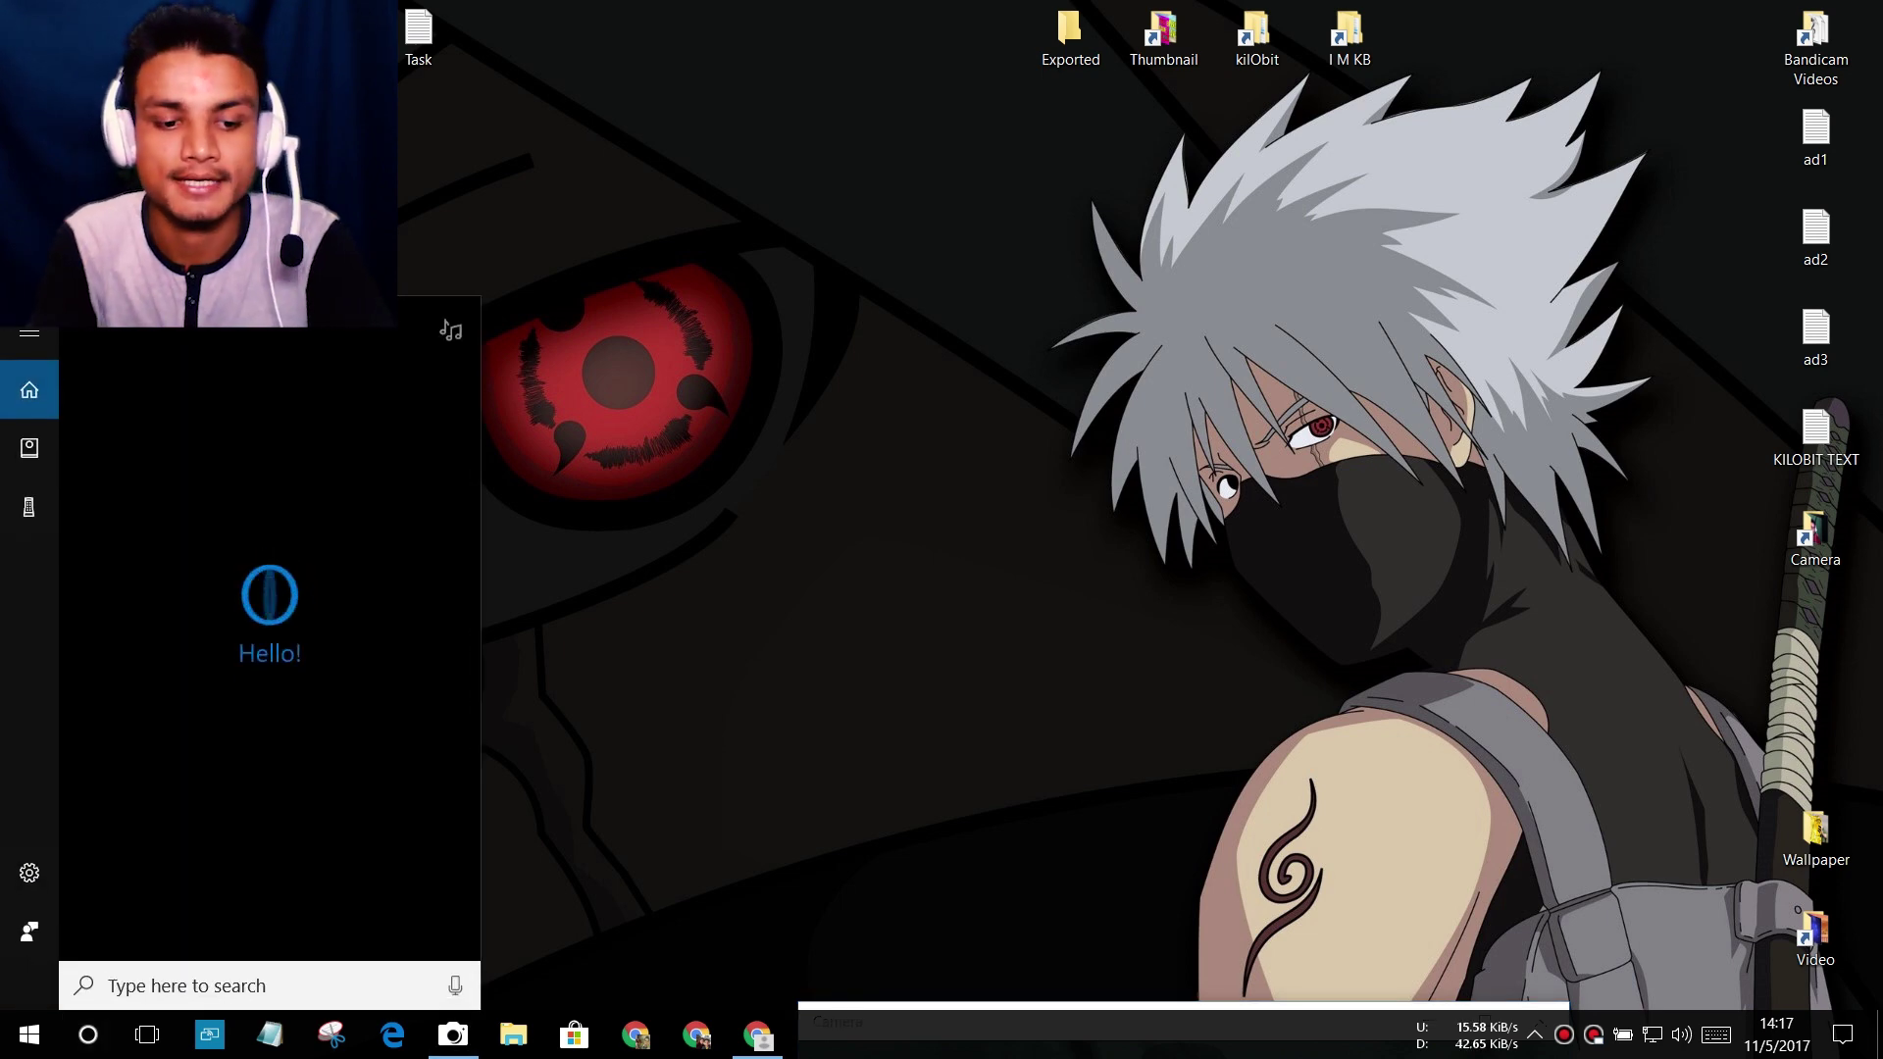
{"action": "type", "text": "ab"}
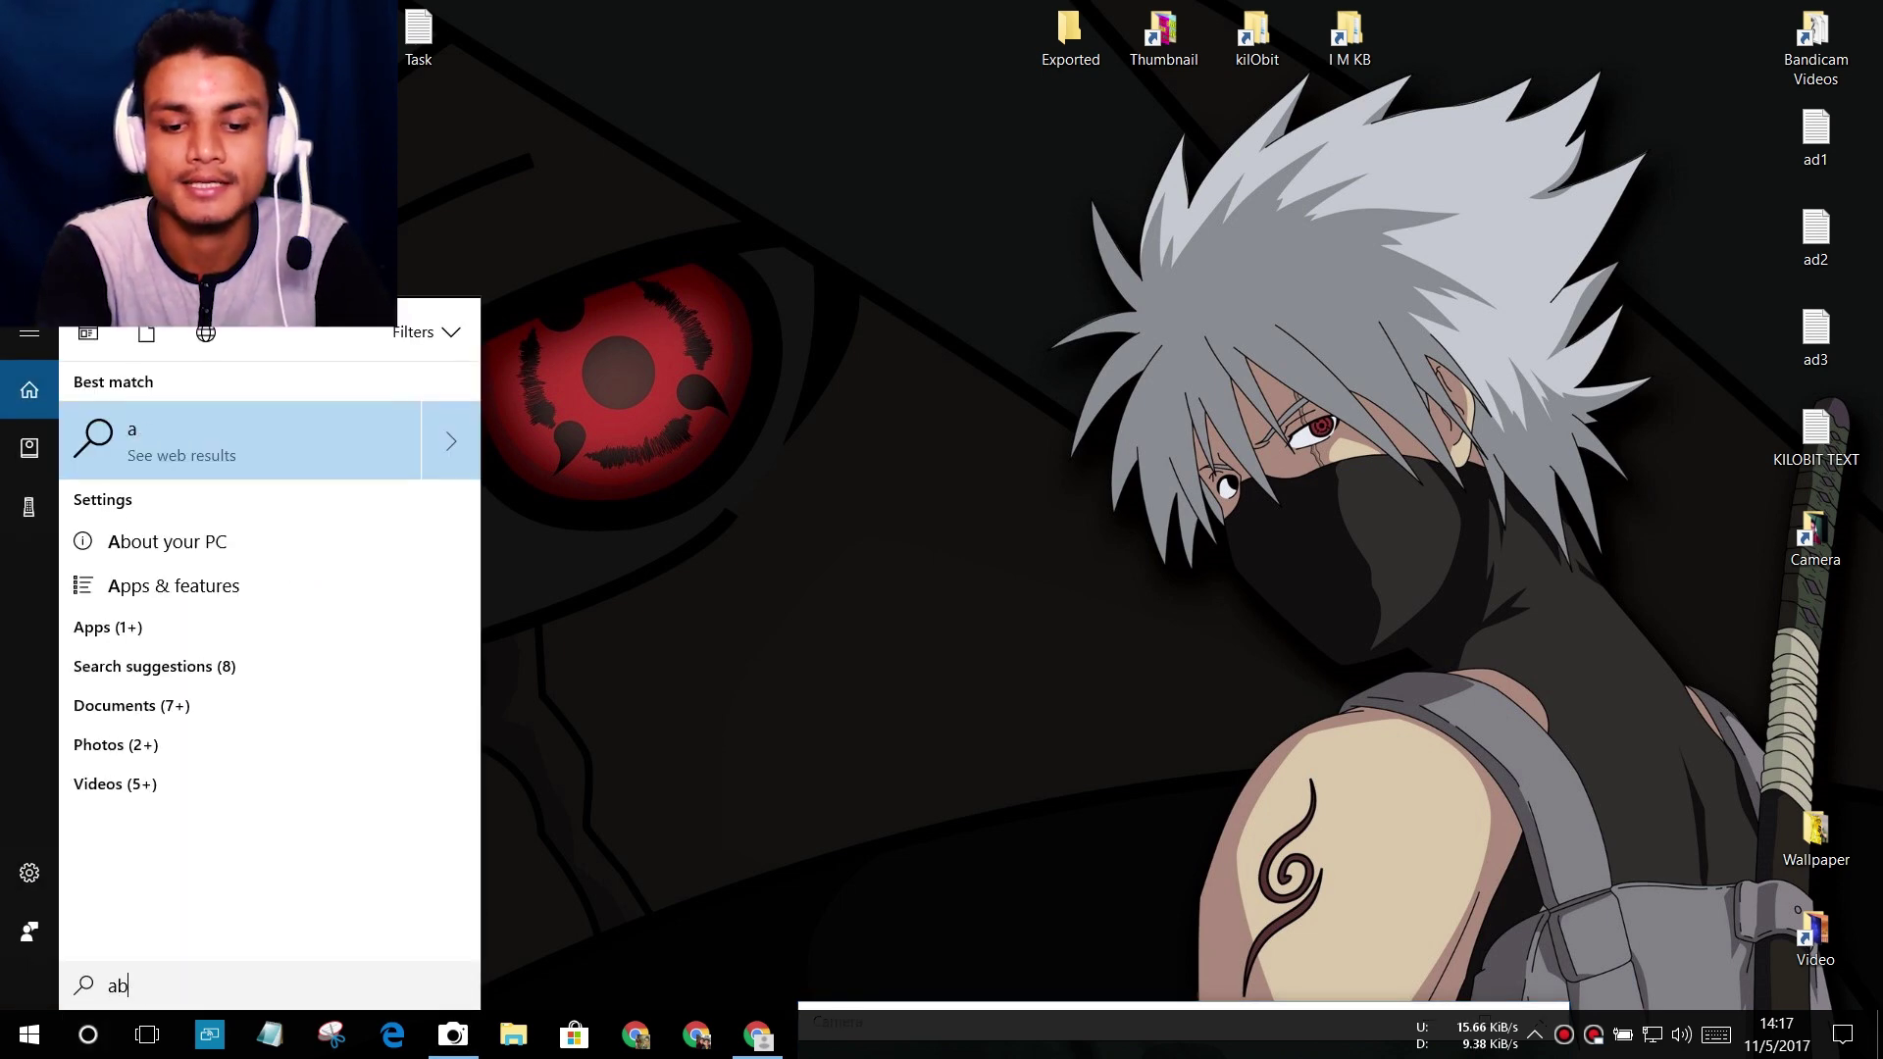
{"action": "type", "text": "out"}
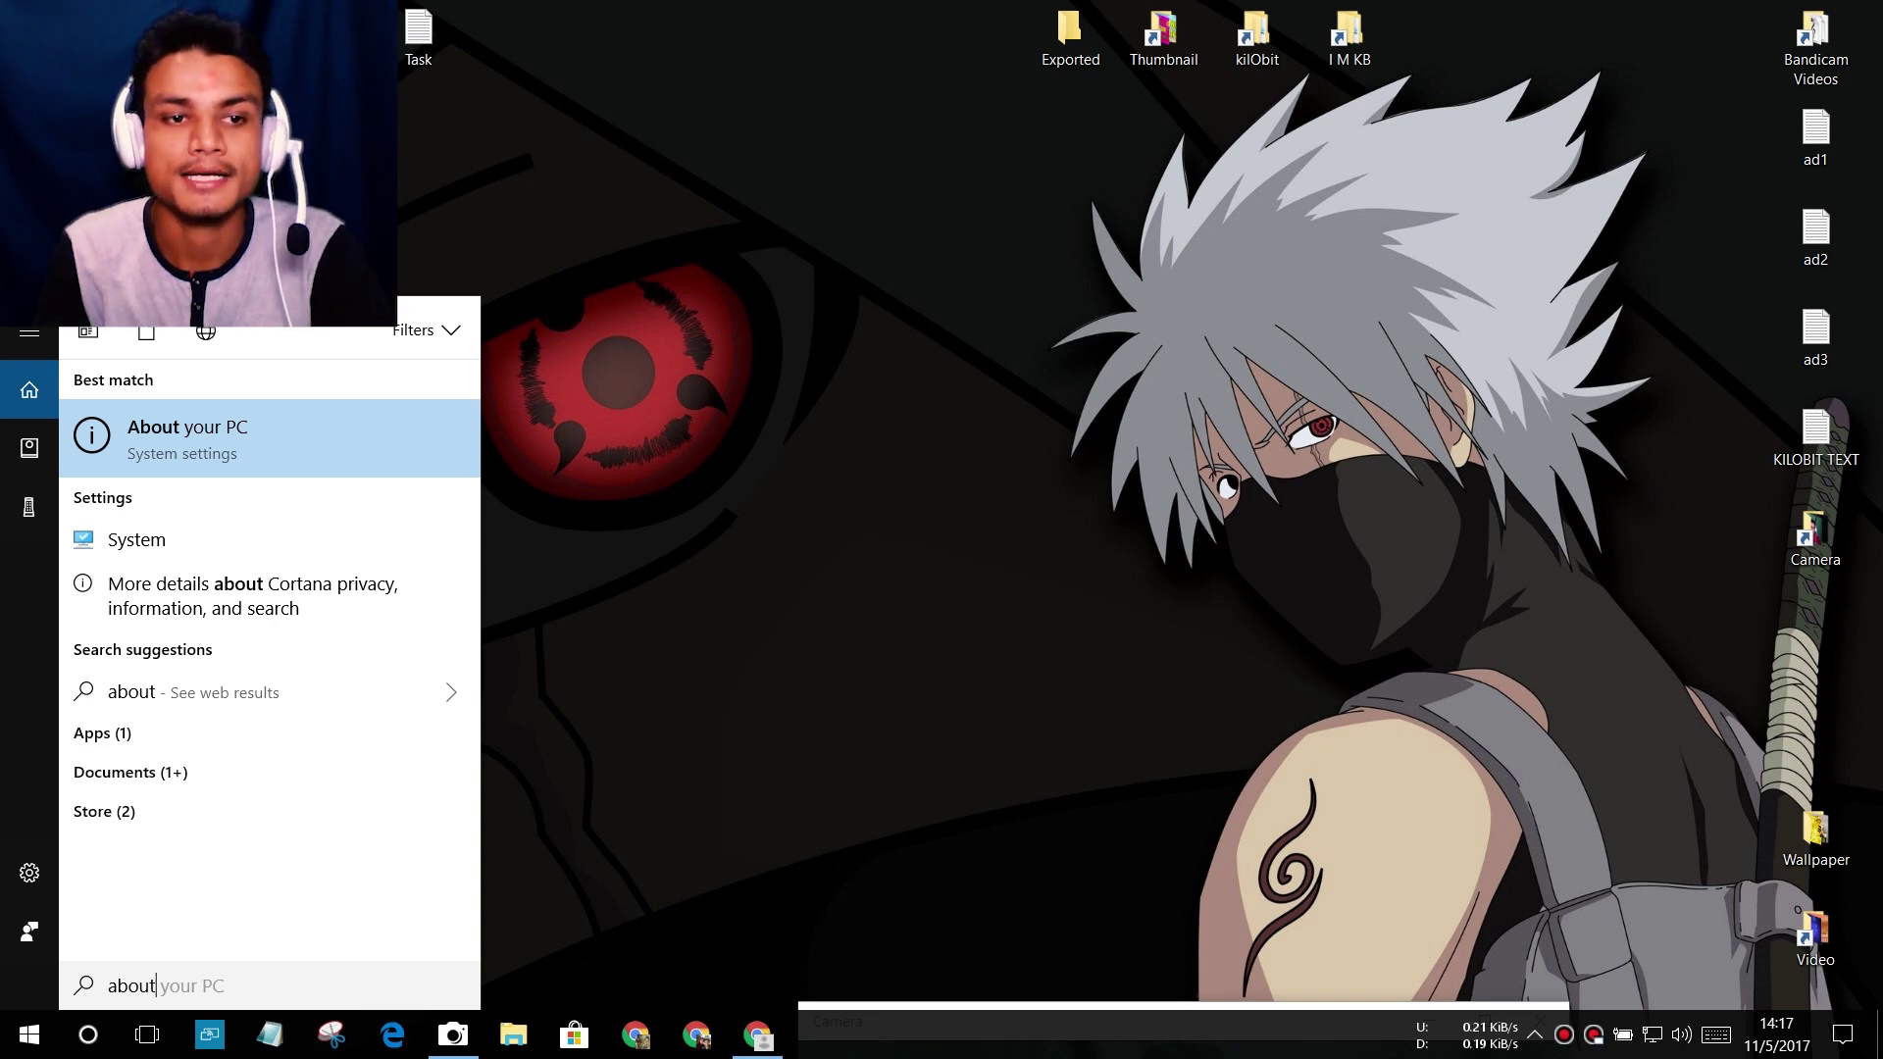
{"action": "left_click", "coordinate": [188, 436]}
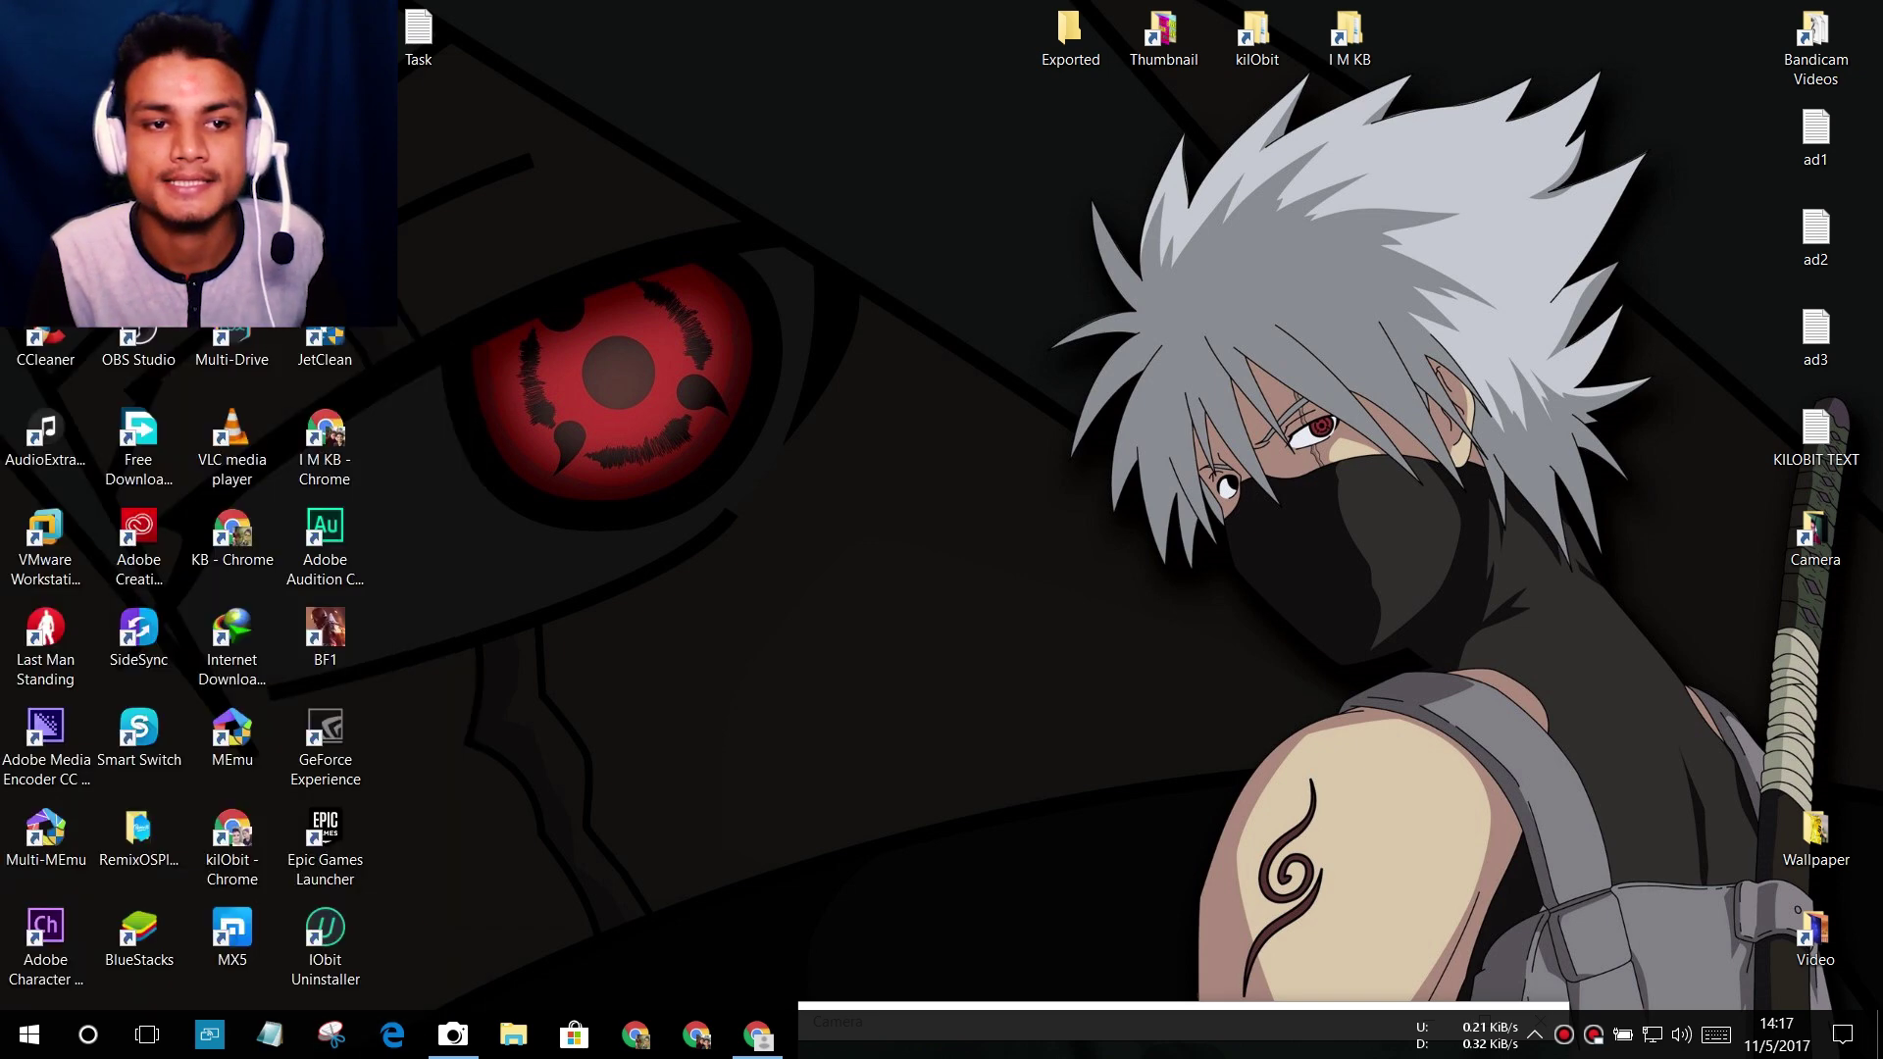
{"action": "scroll", "coordinate": [1109, 442], "scroll_direction": "down", "scroll_amount": 5}
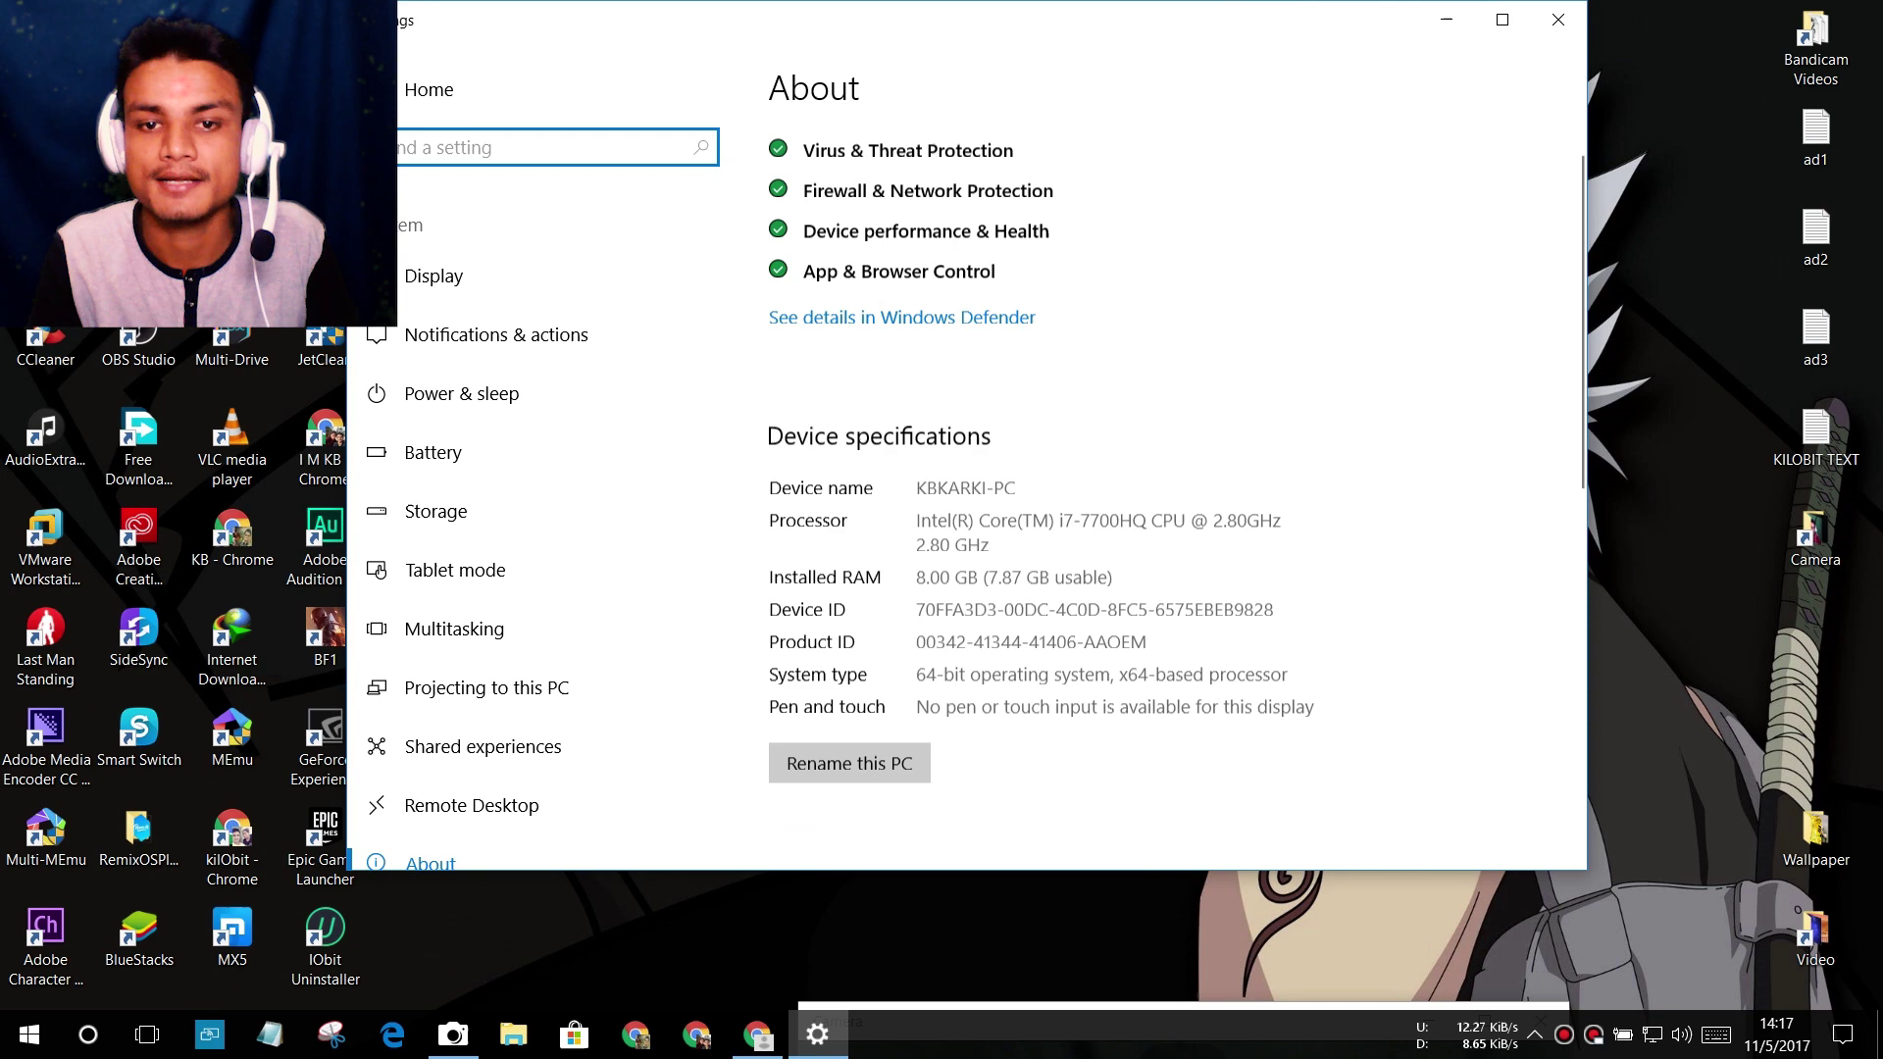
{"action": "scroll", "coordinate": [1109, 486], "scroll_direction": "down", "scroll_amount": 3}
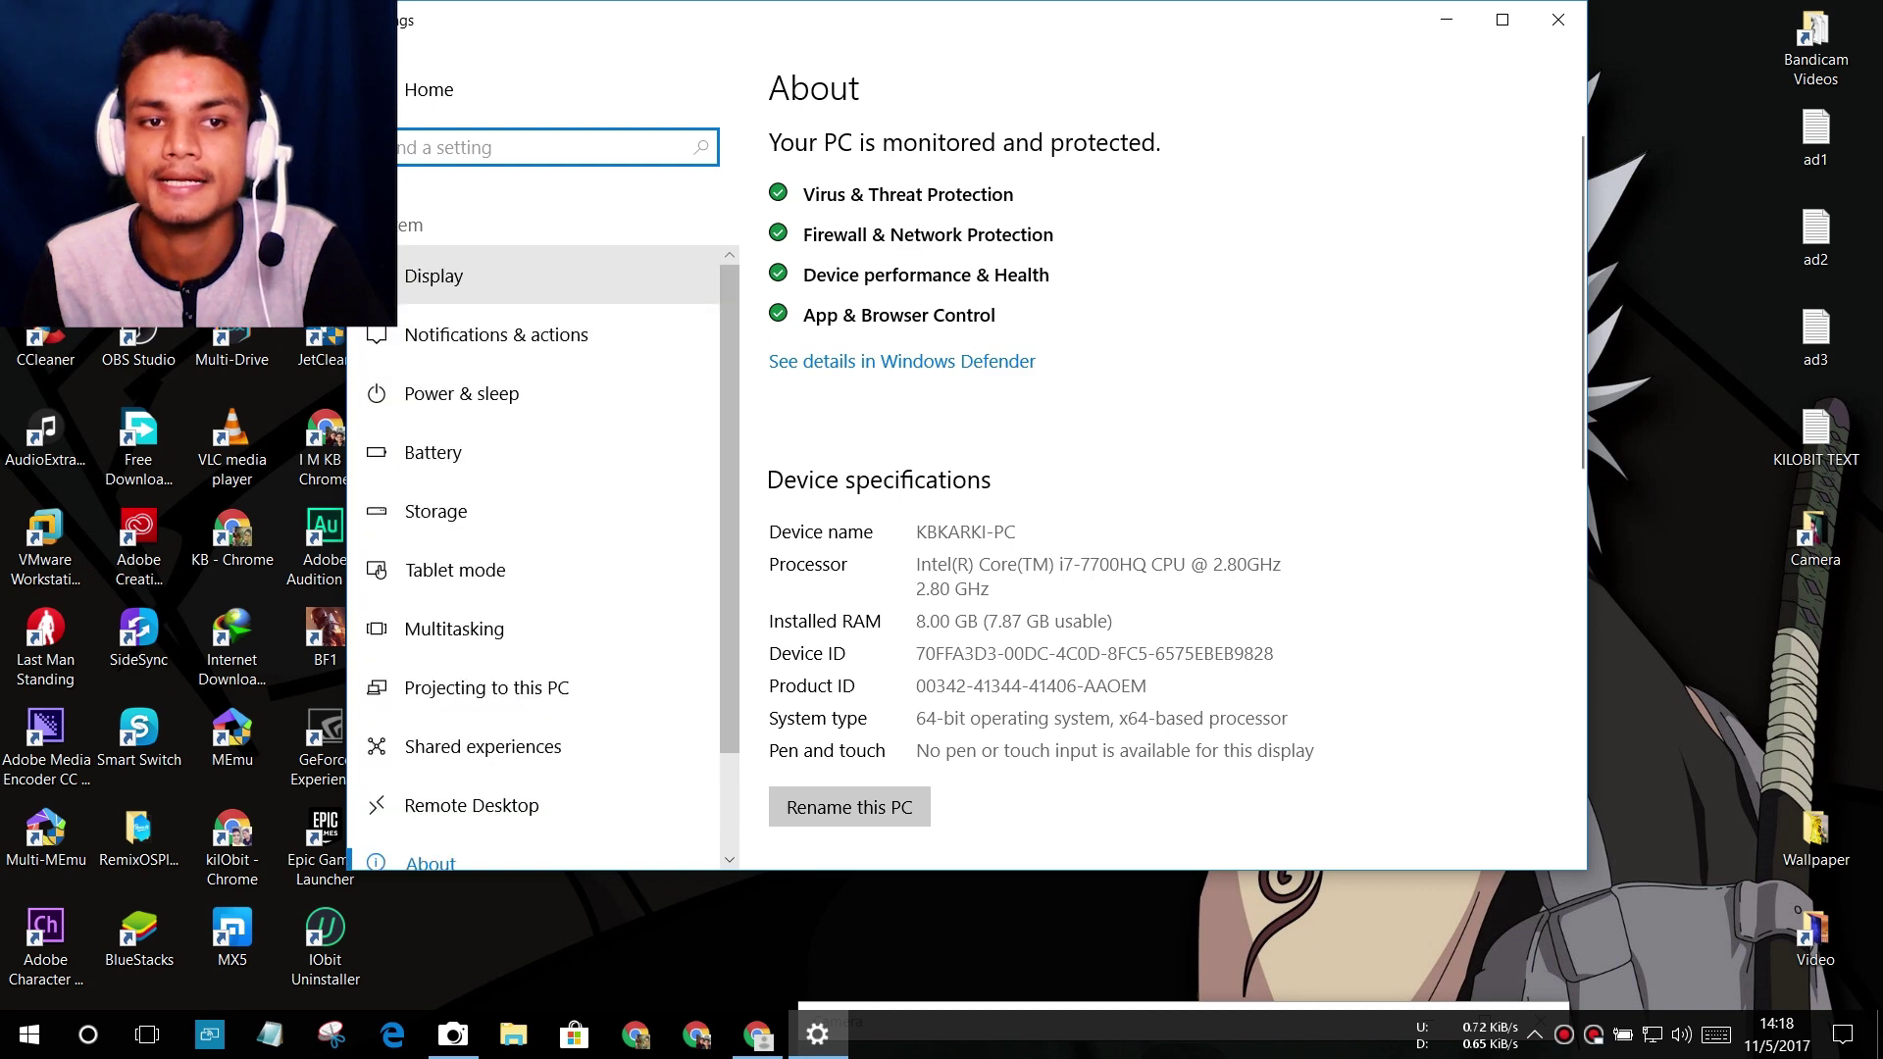
Step: From Settings home, go to Update & Security > Windows Update and check for updates
{"action": "left_click", "coordinate": [375, 275]}
{"action": "left_click", "coordinate": [375, 89]}
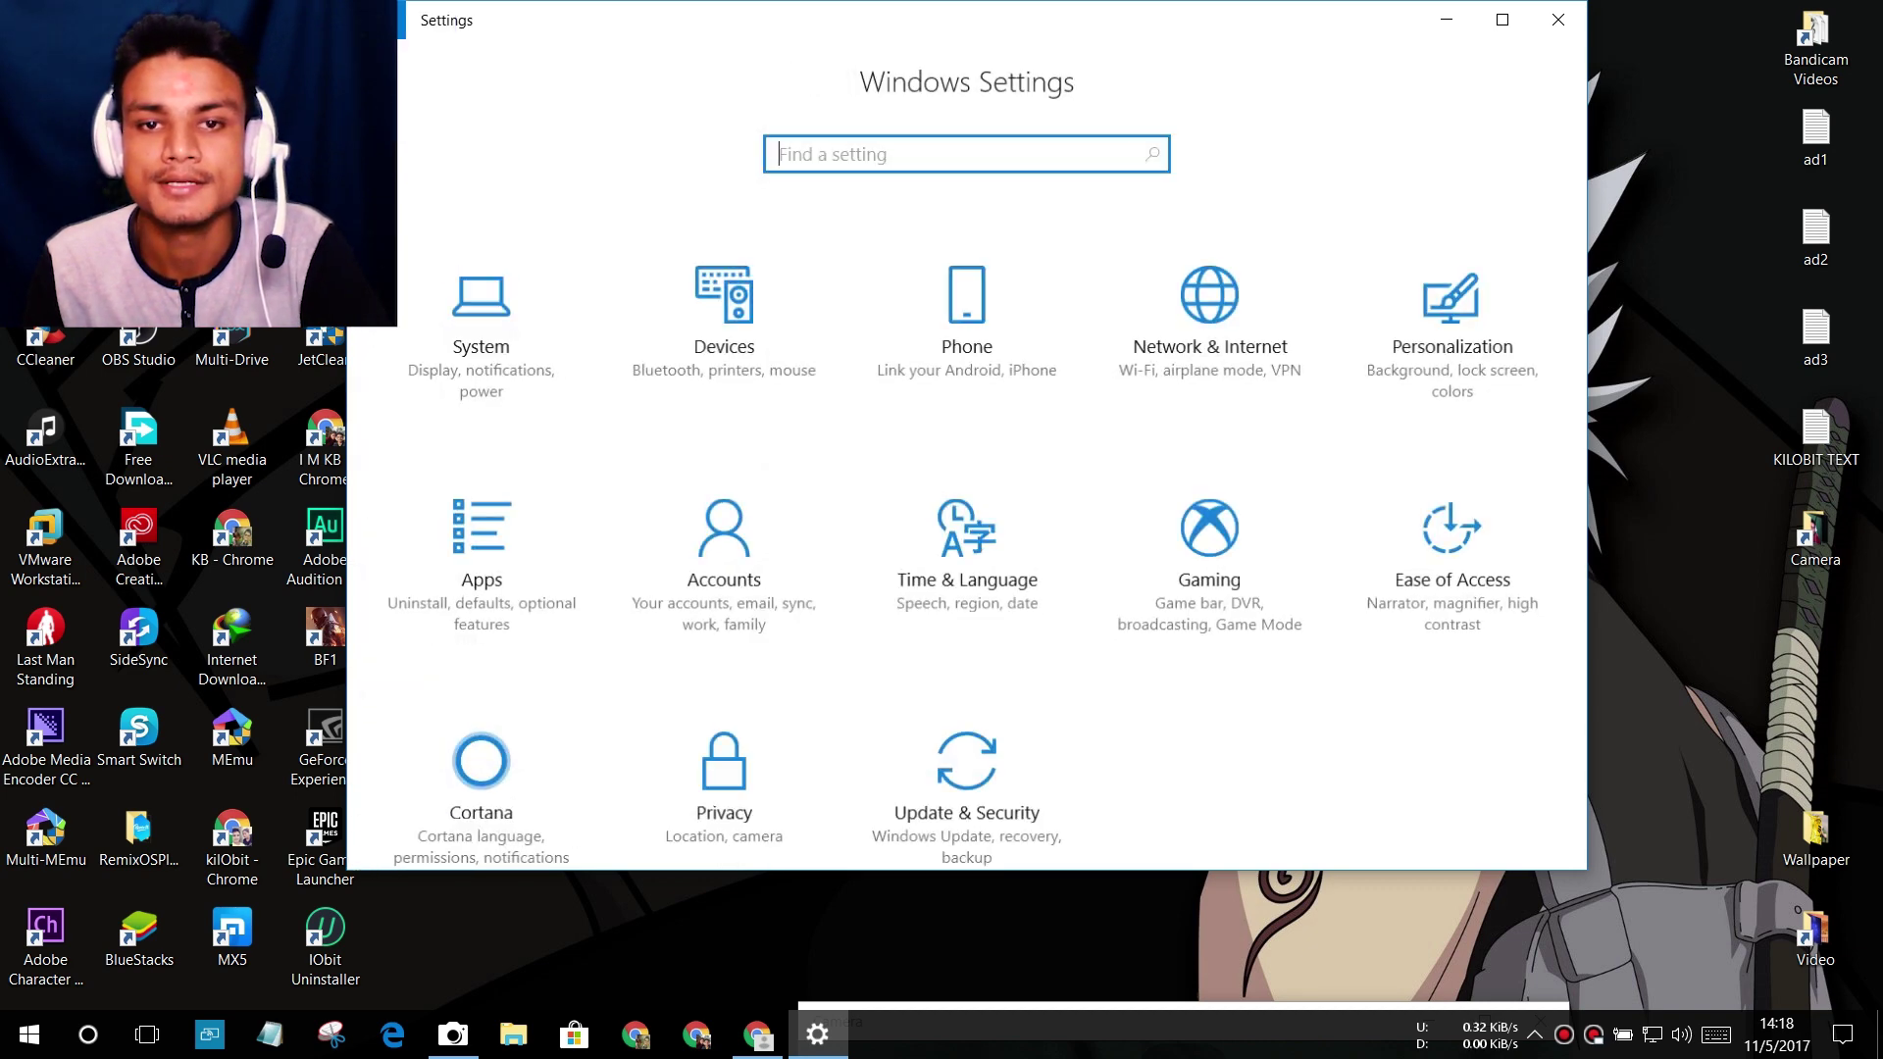
{"action": "left_click", "coordinate": [967, 780]}
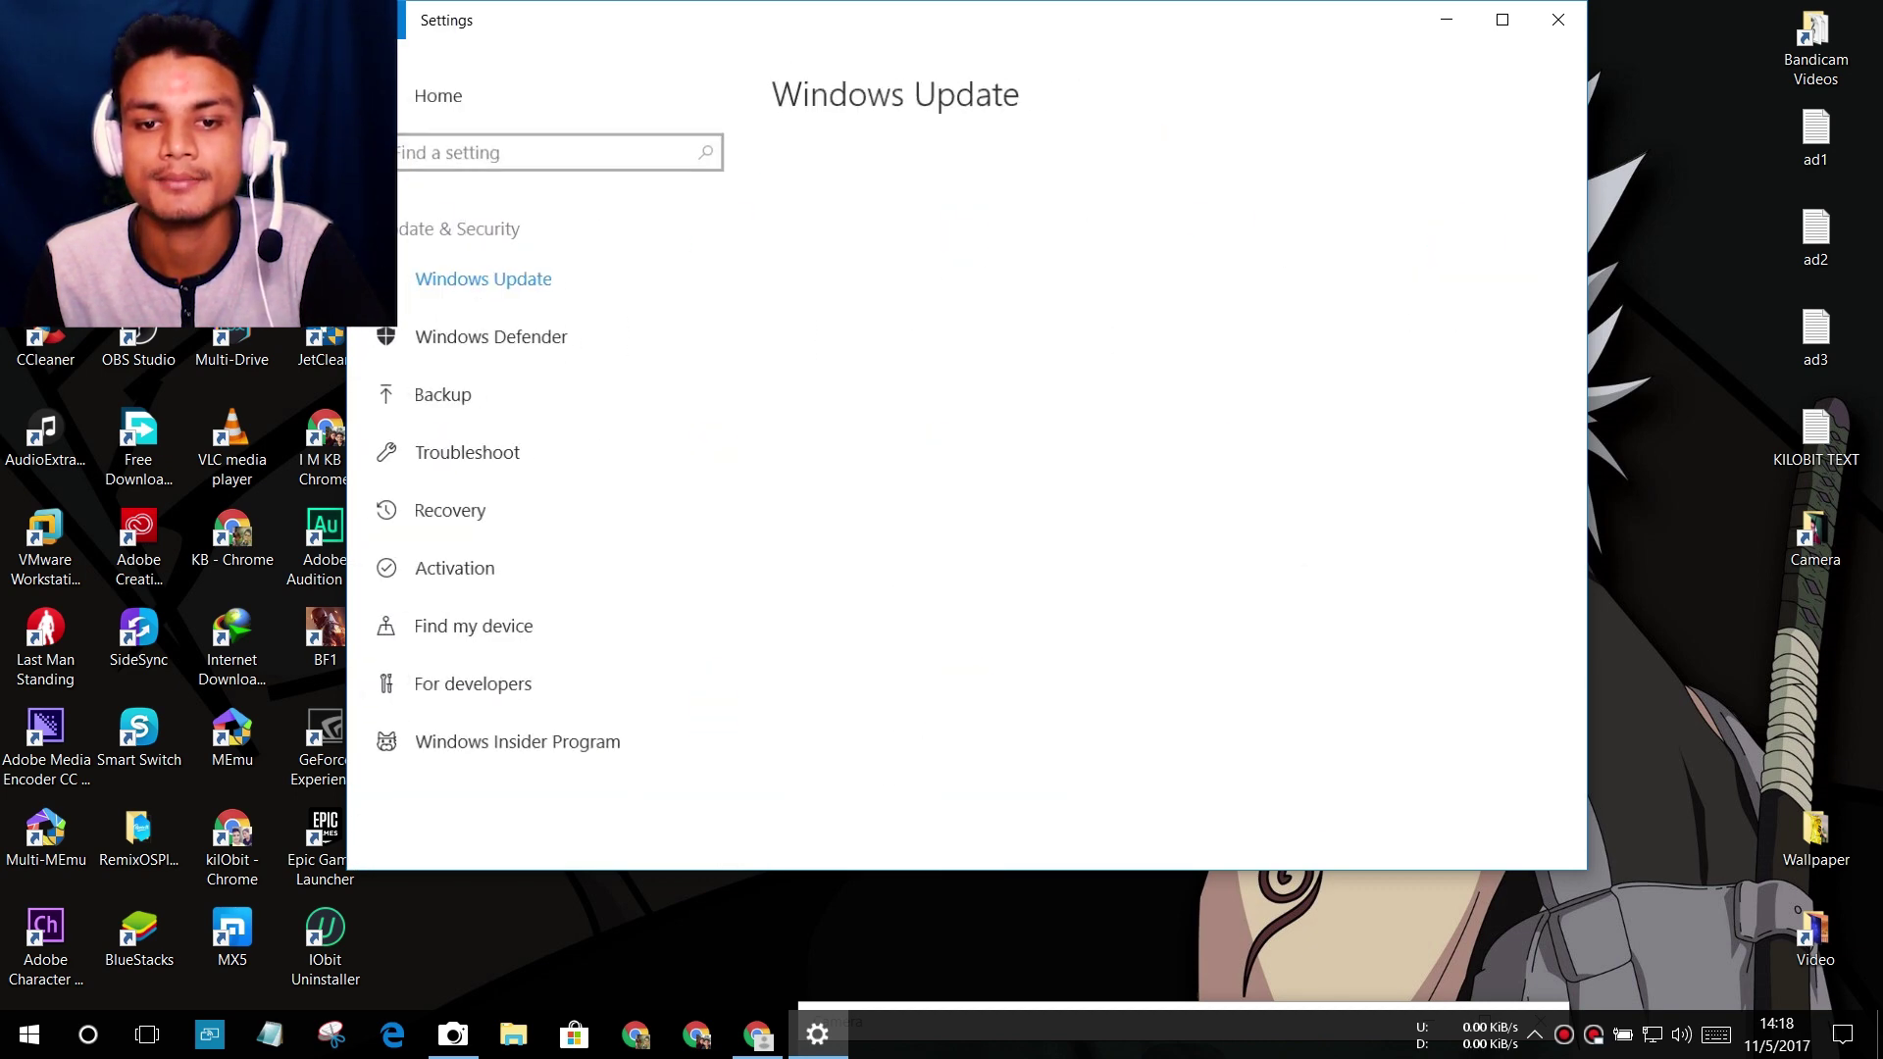
{"action": "left_click", "coordinate": [859, 283]}
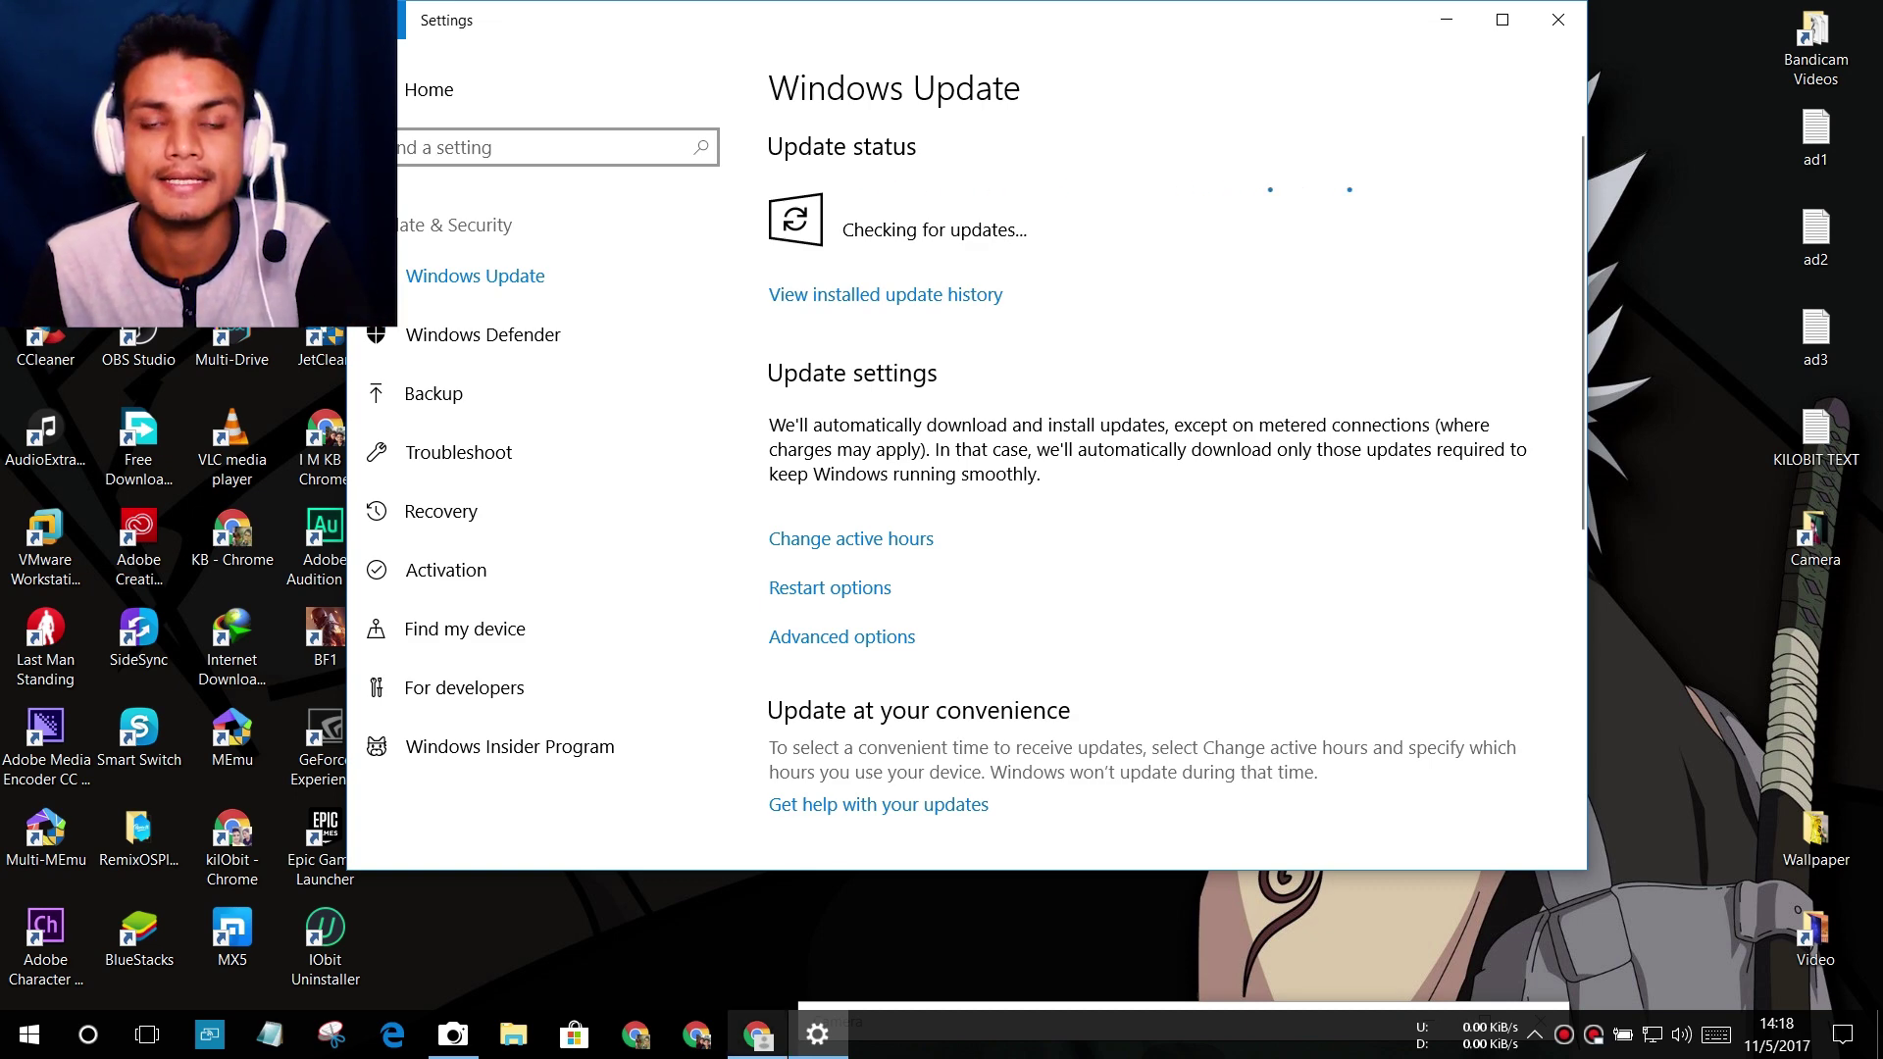
Step: Reposition the Download Windows 10 page and select its Update Assistant and installation media text
{"action": "left_click", "coordinate": [756, 1034]}
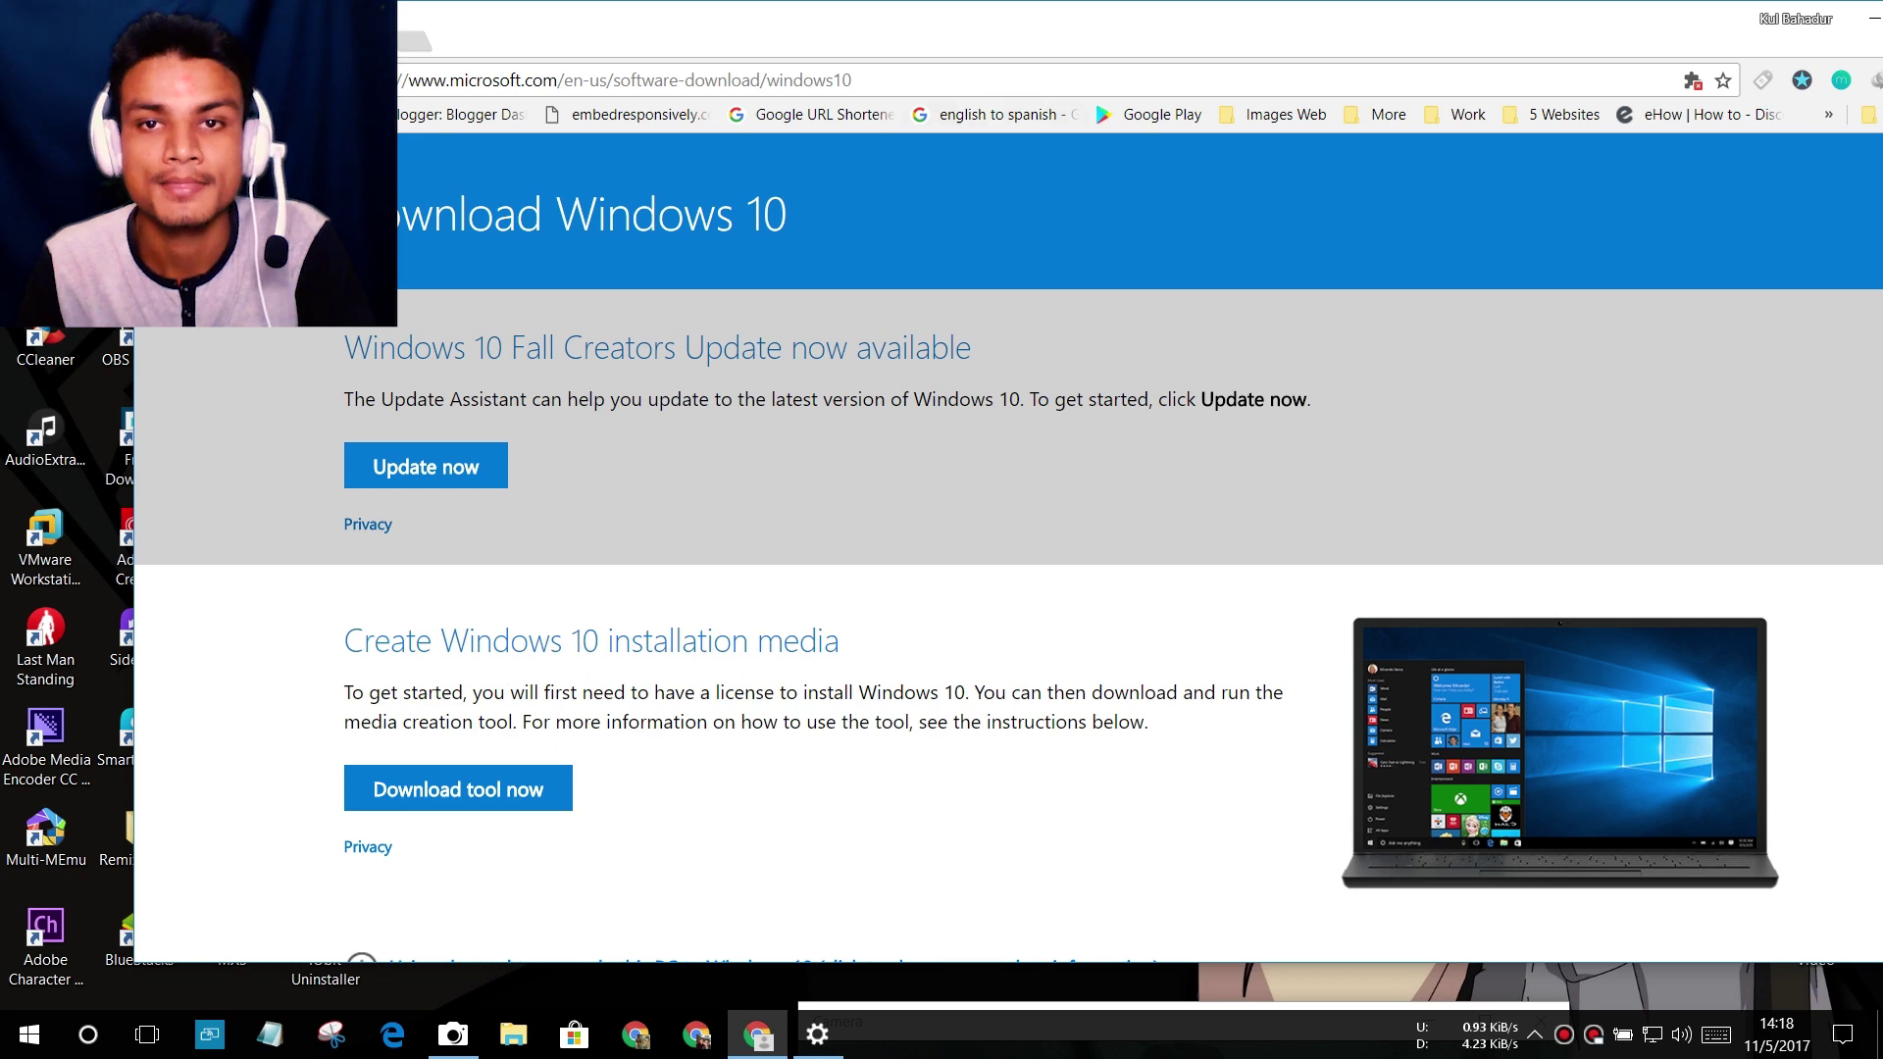
{"action": "left_click_drag", "start_coordinate": [1030, 22], "coordinate": [1350, 31]}
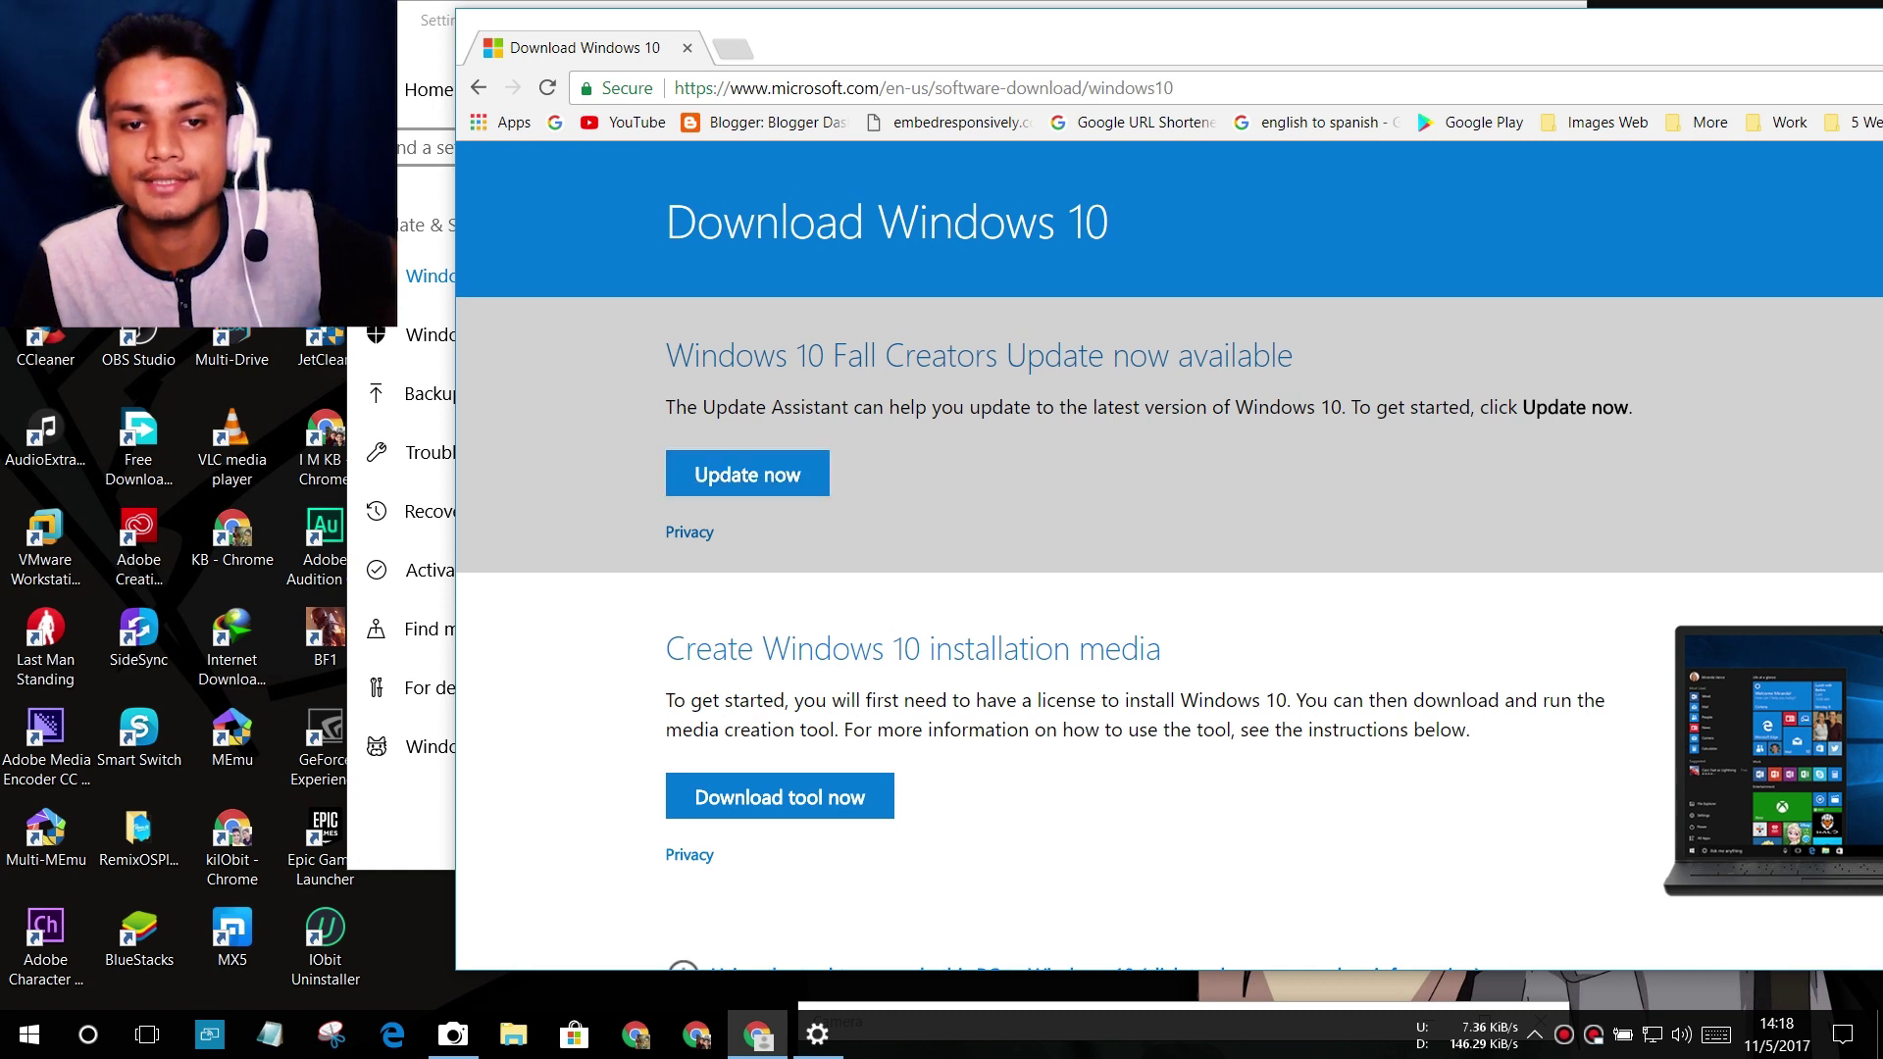
{"action": "left_click_drag", "start_coordinate": [665, 406], "coordinate": [1633, 406]}
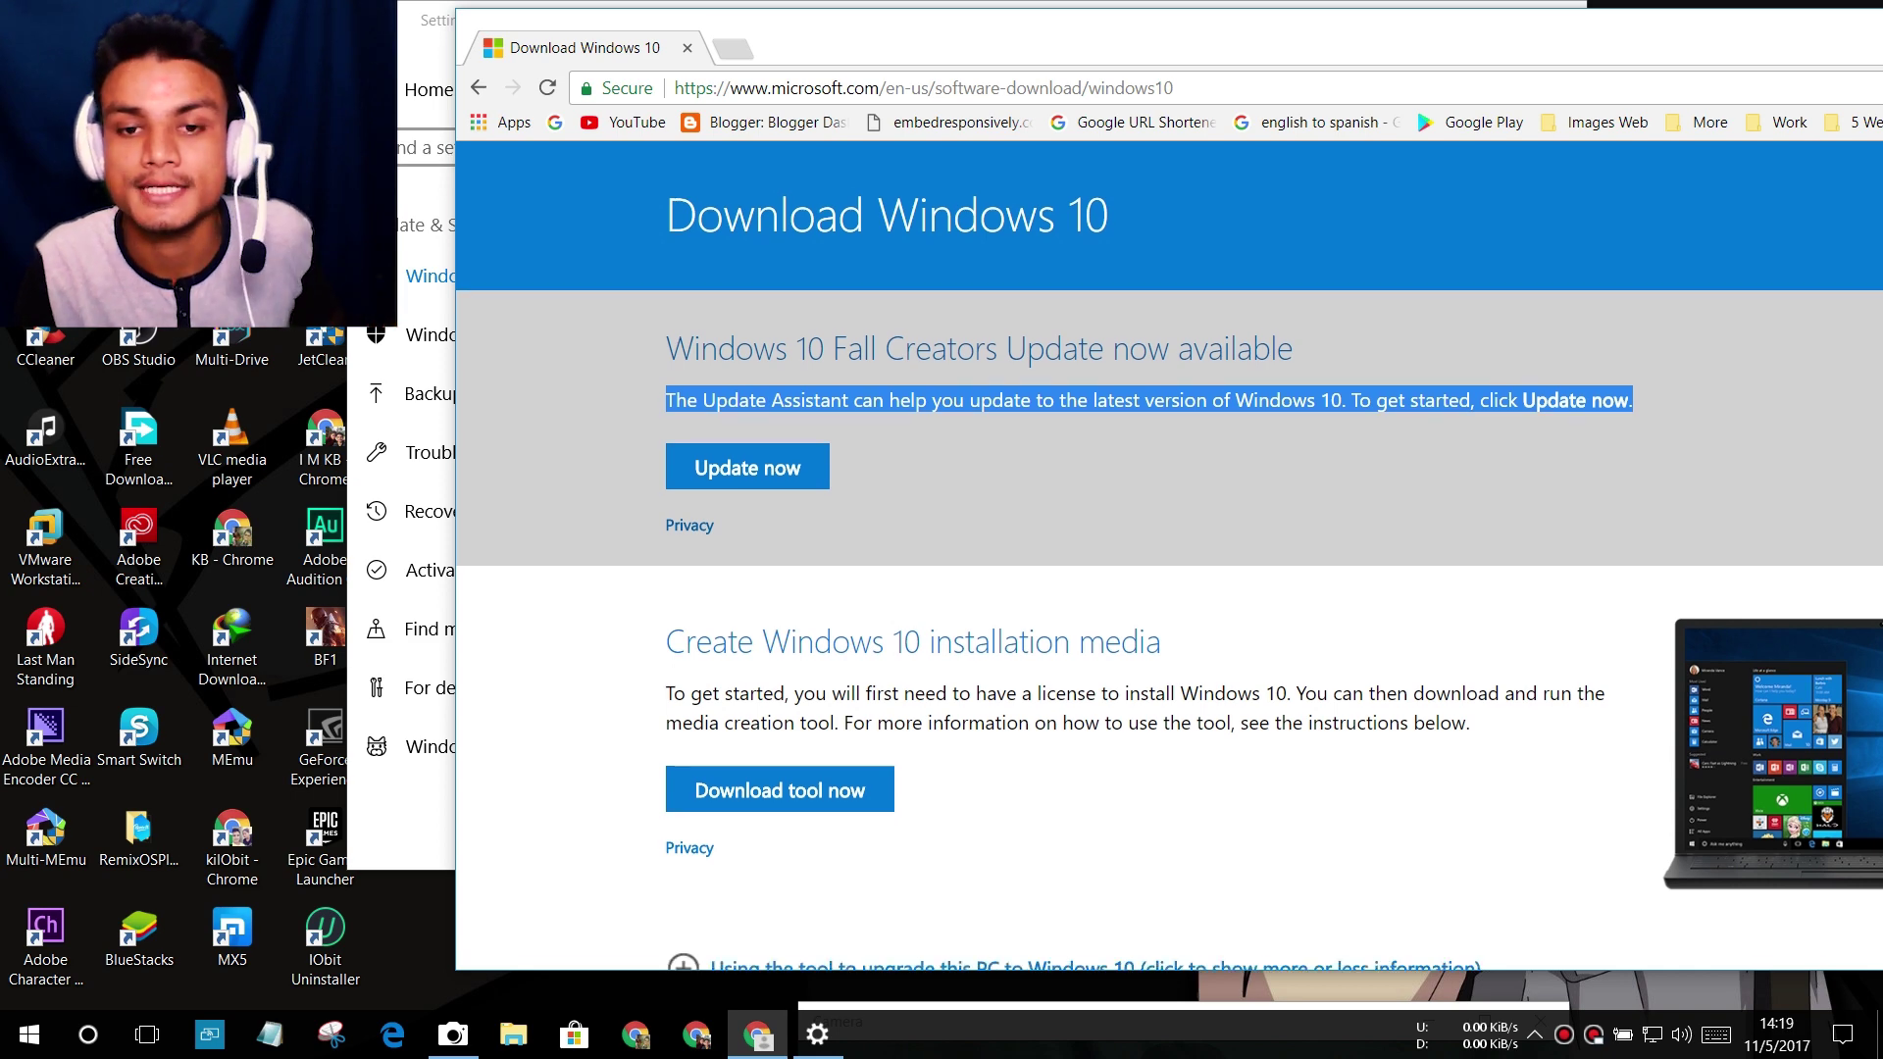
{"action": "scroll", "coordinate": [1170, 617], "scroll_direction": "down", "scroll_amount": 2}
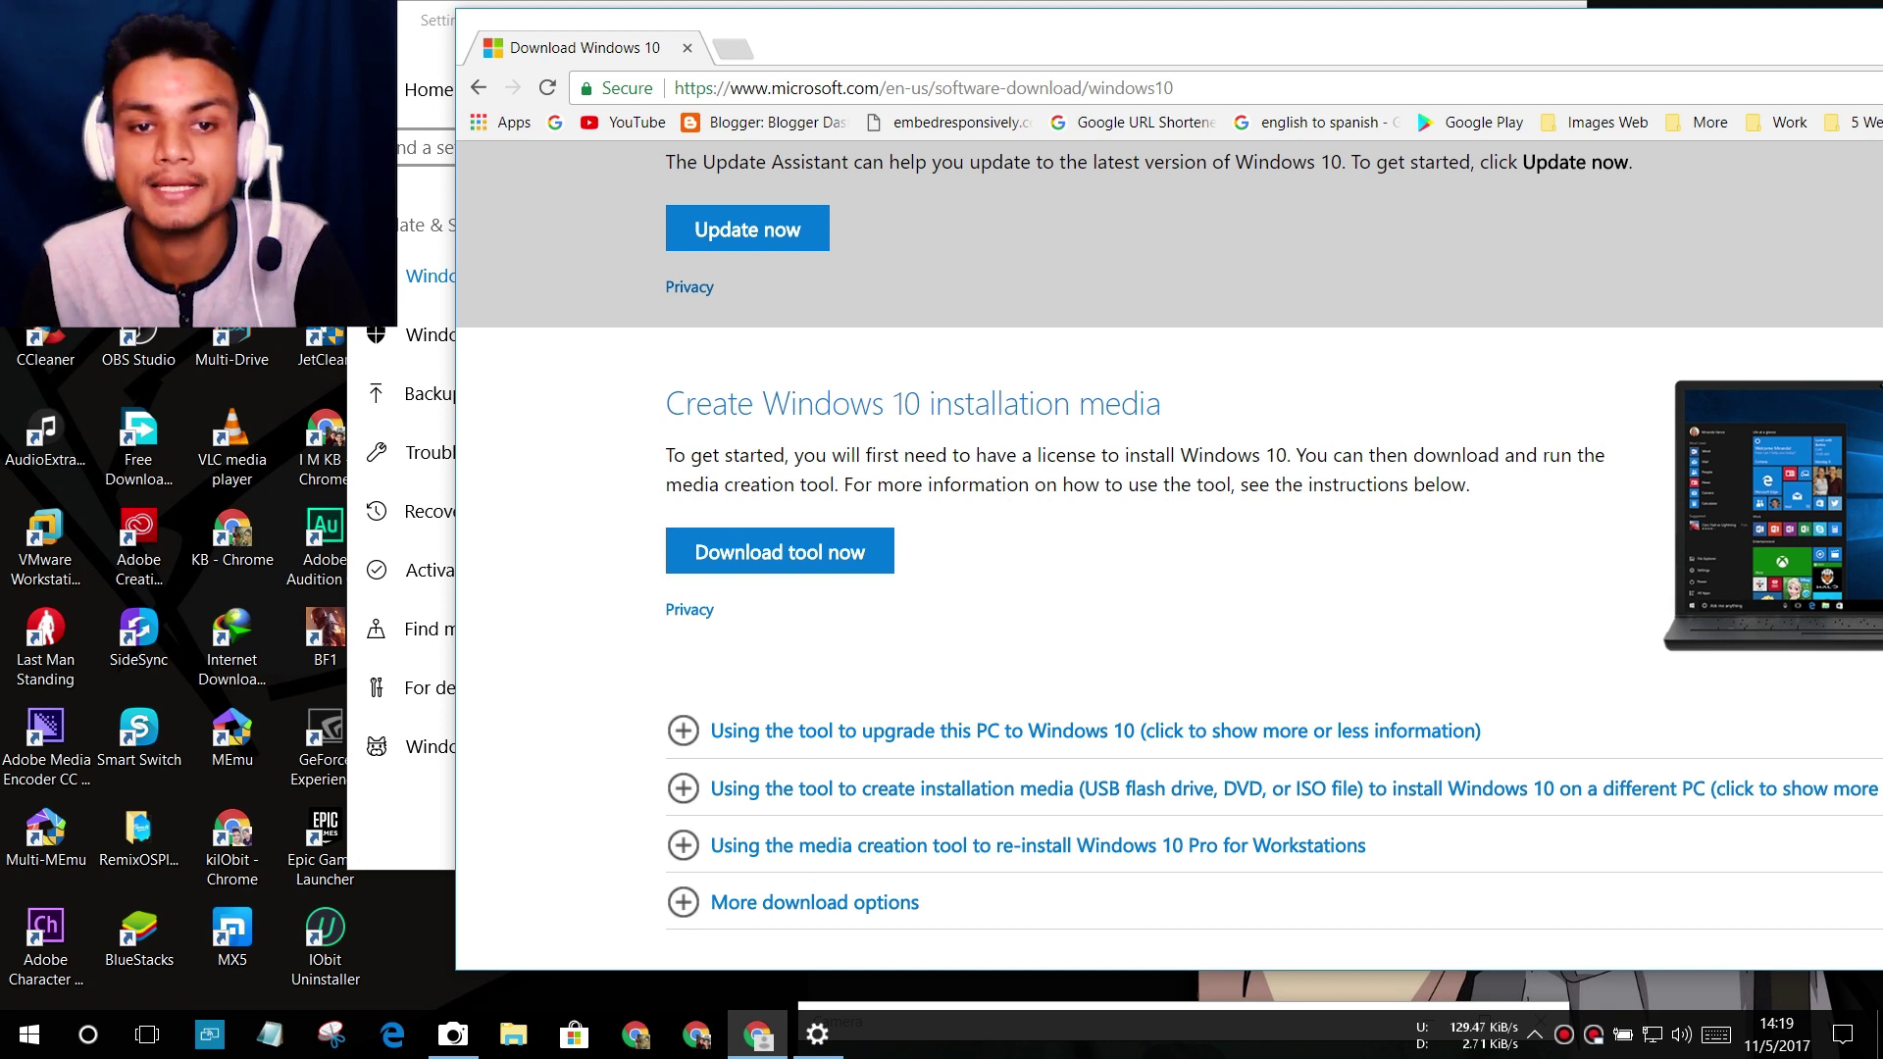
{"action": "left_click_drag", "start_coordinate": [665, 404], "coordinate": [1160, 404]}
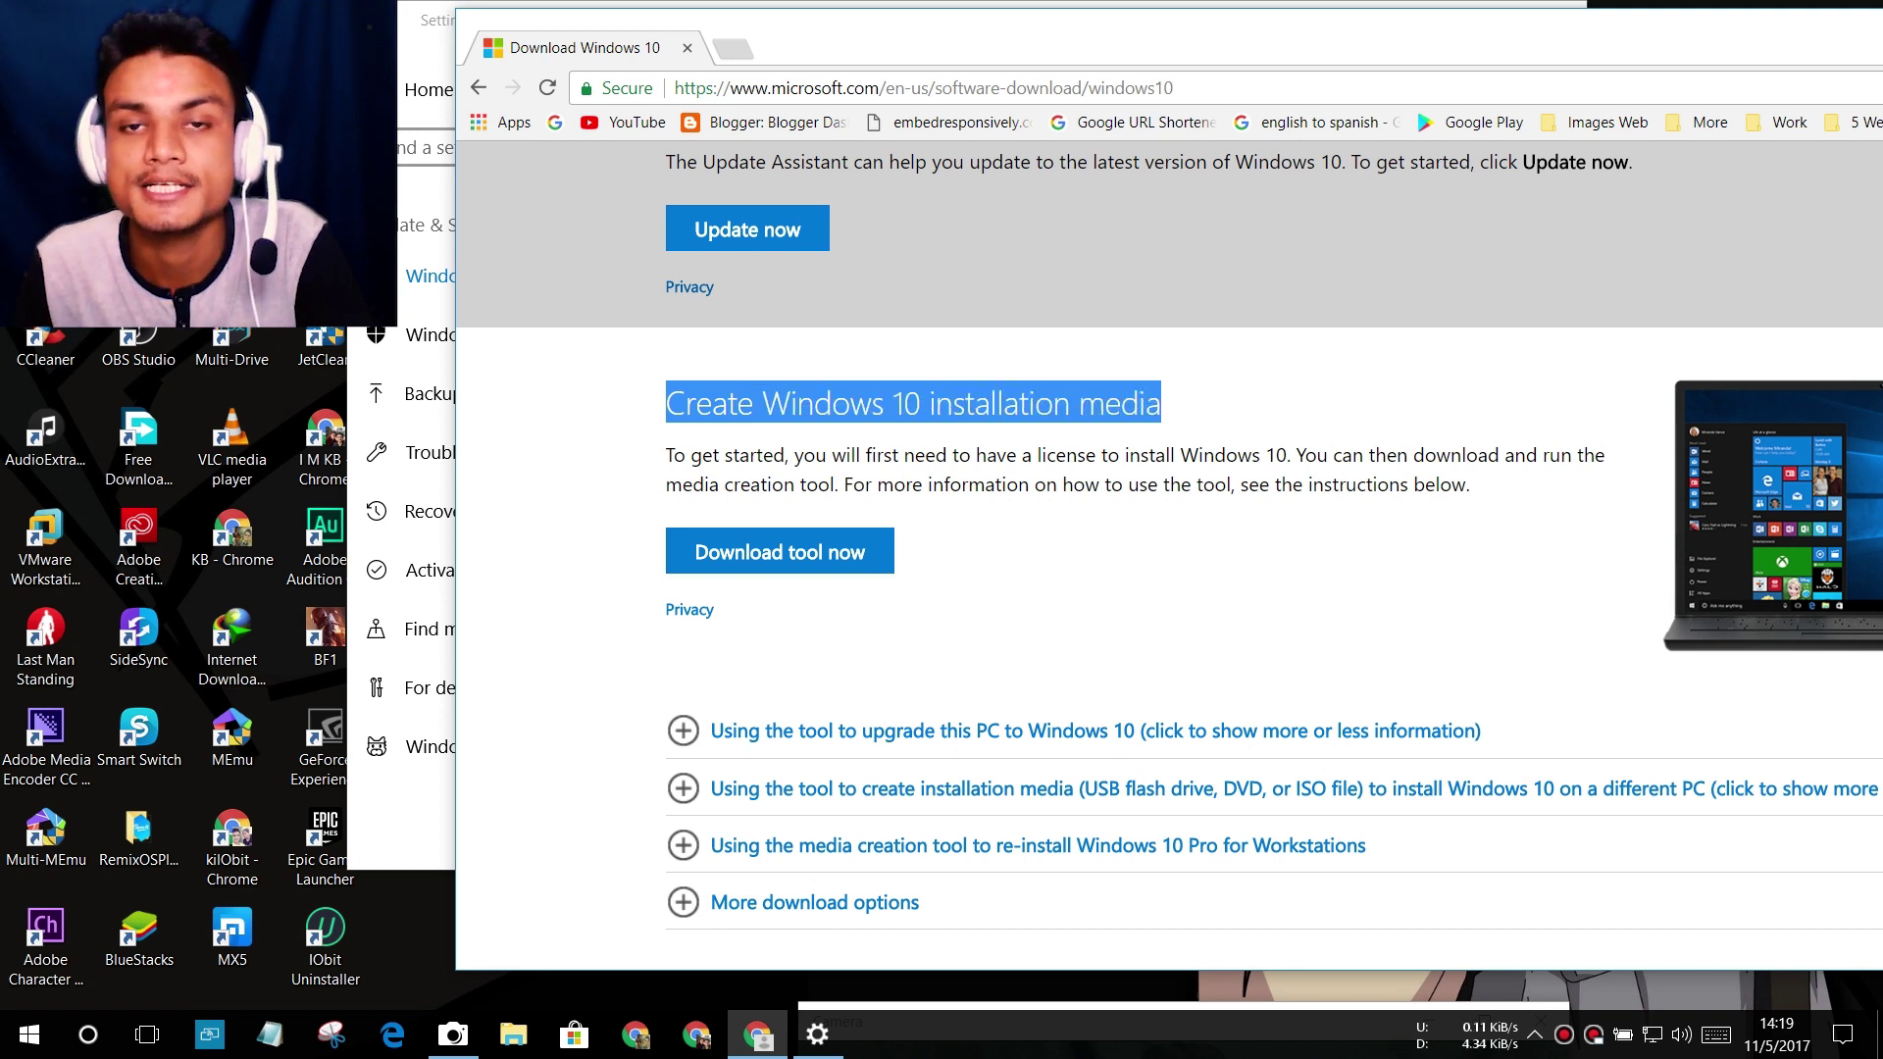
{"action": "left_click", "coordinate": [1160, 403]}
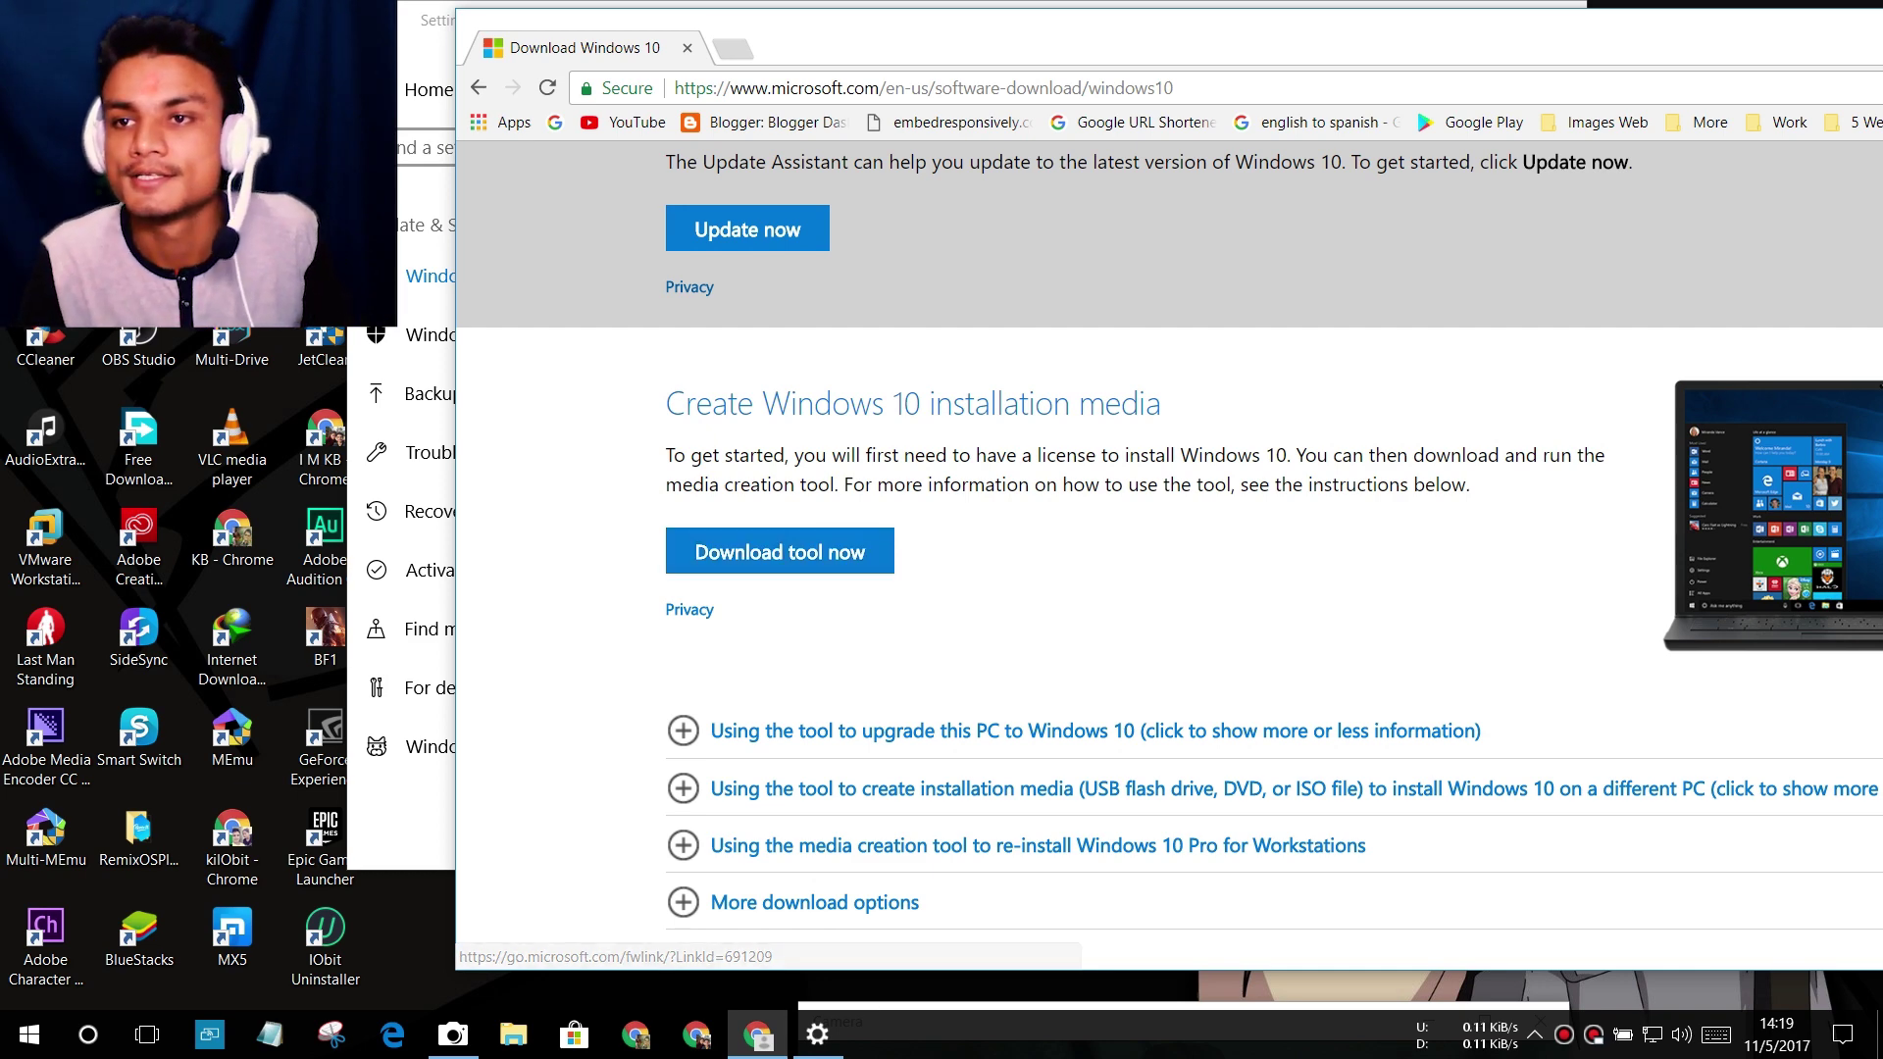
Step: Restore down and move the Chrome window left, then close Chrome and Settings
{"action": "left_click_drag", "start_coordinate": [1176, 36], "coordinate": [722, 62]}
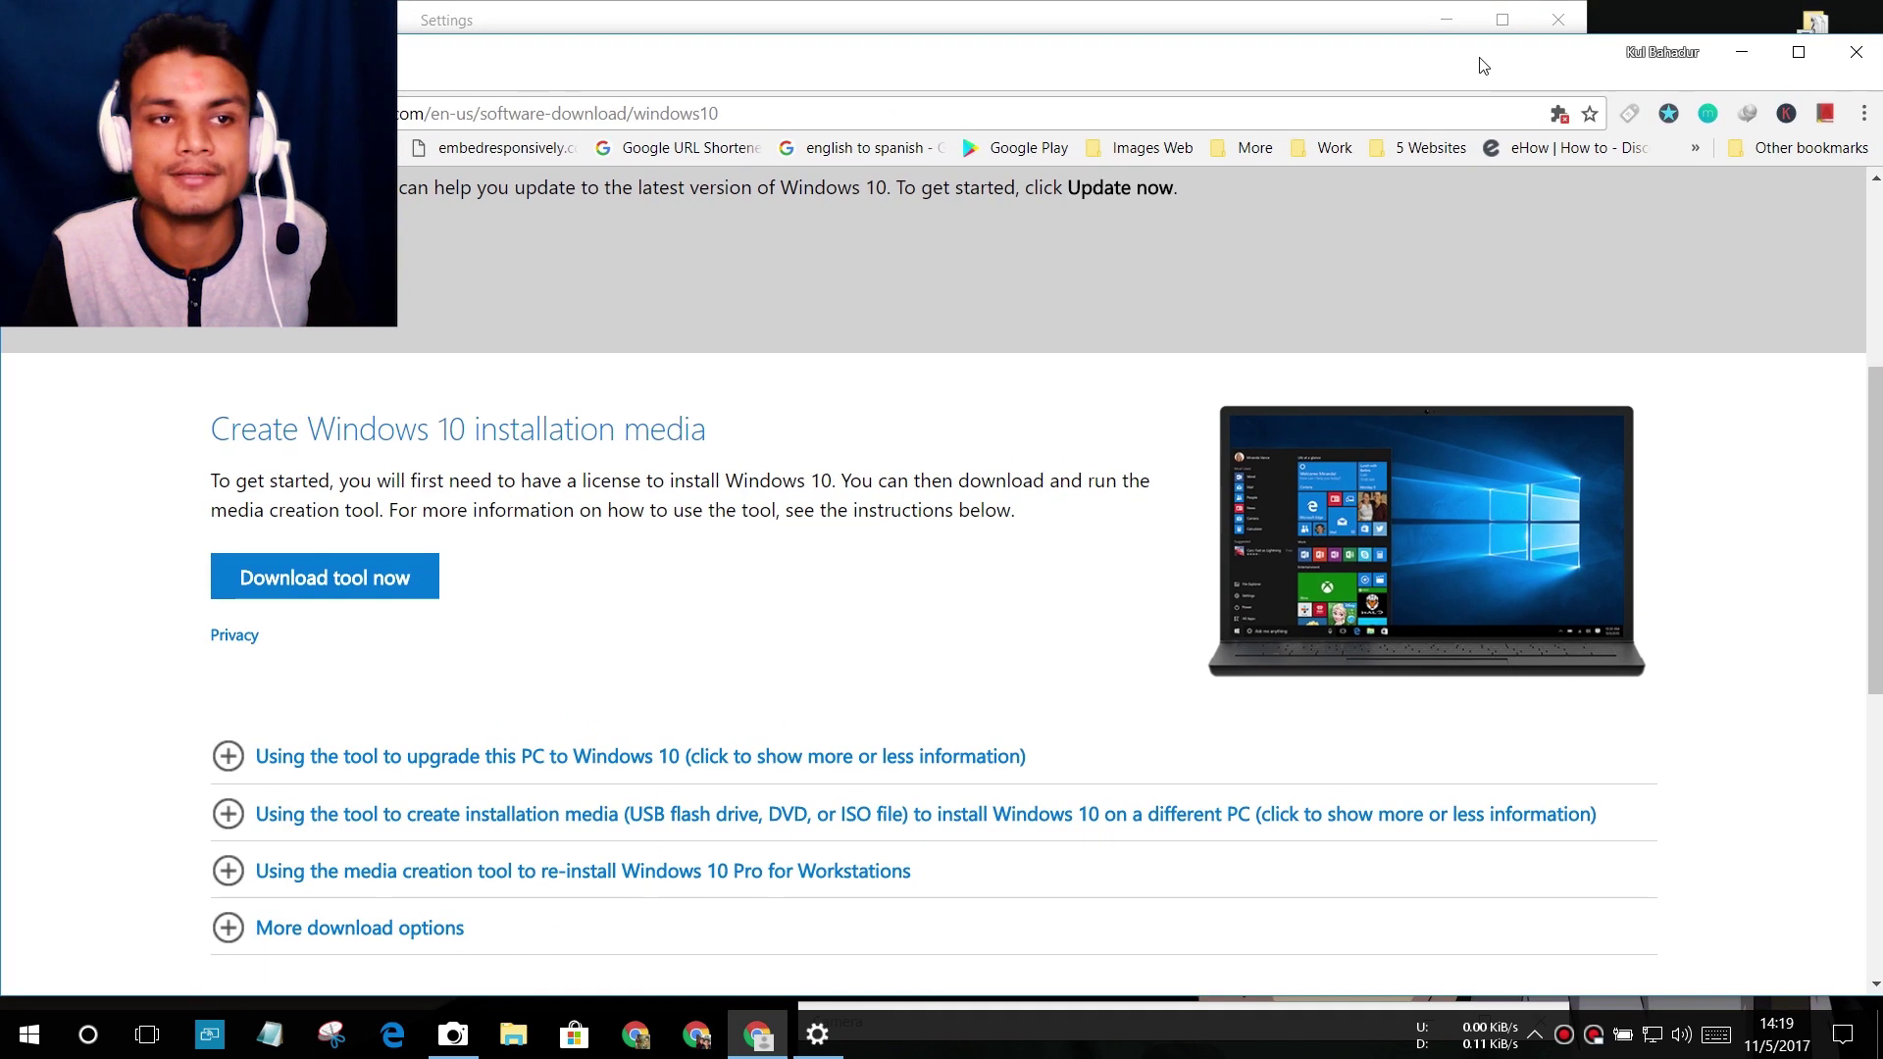
{"action": "left_click_drag", "start_coordinate": [1482, 65], "coordinate": [1569, 39]}
{"action": "scroll", "coordinate": [942, 590], "scroll_direction": "up", "scroll_amount": 1}
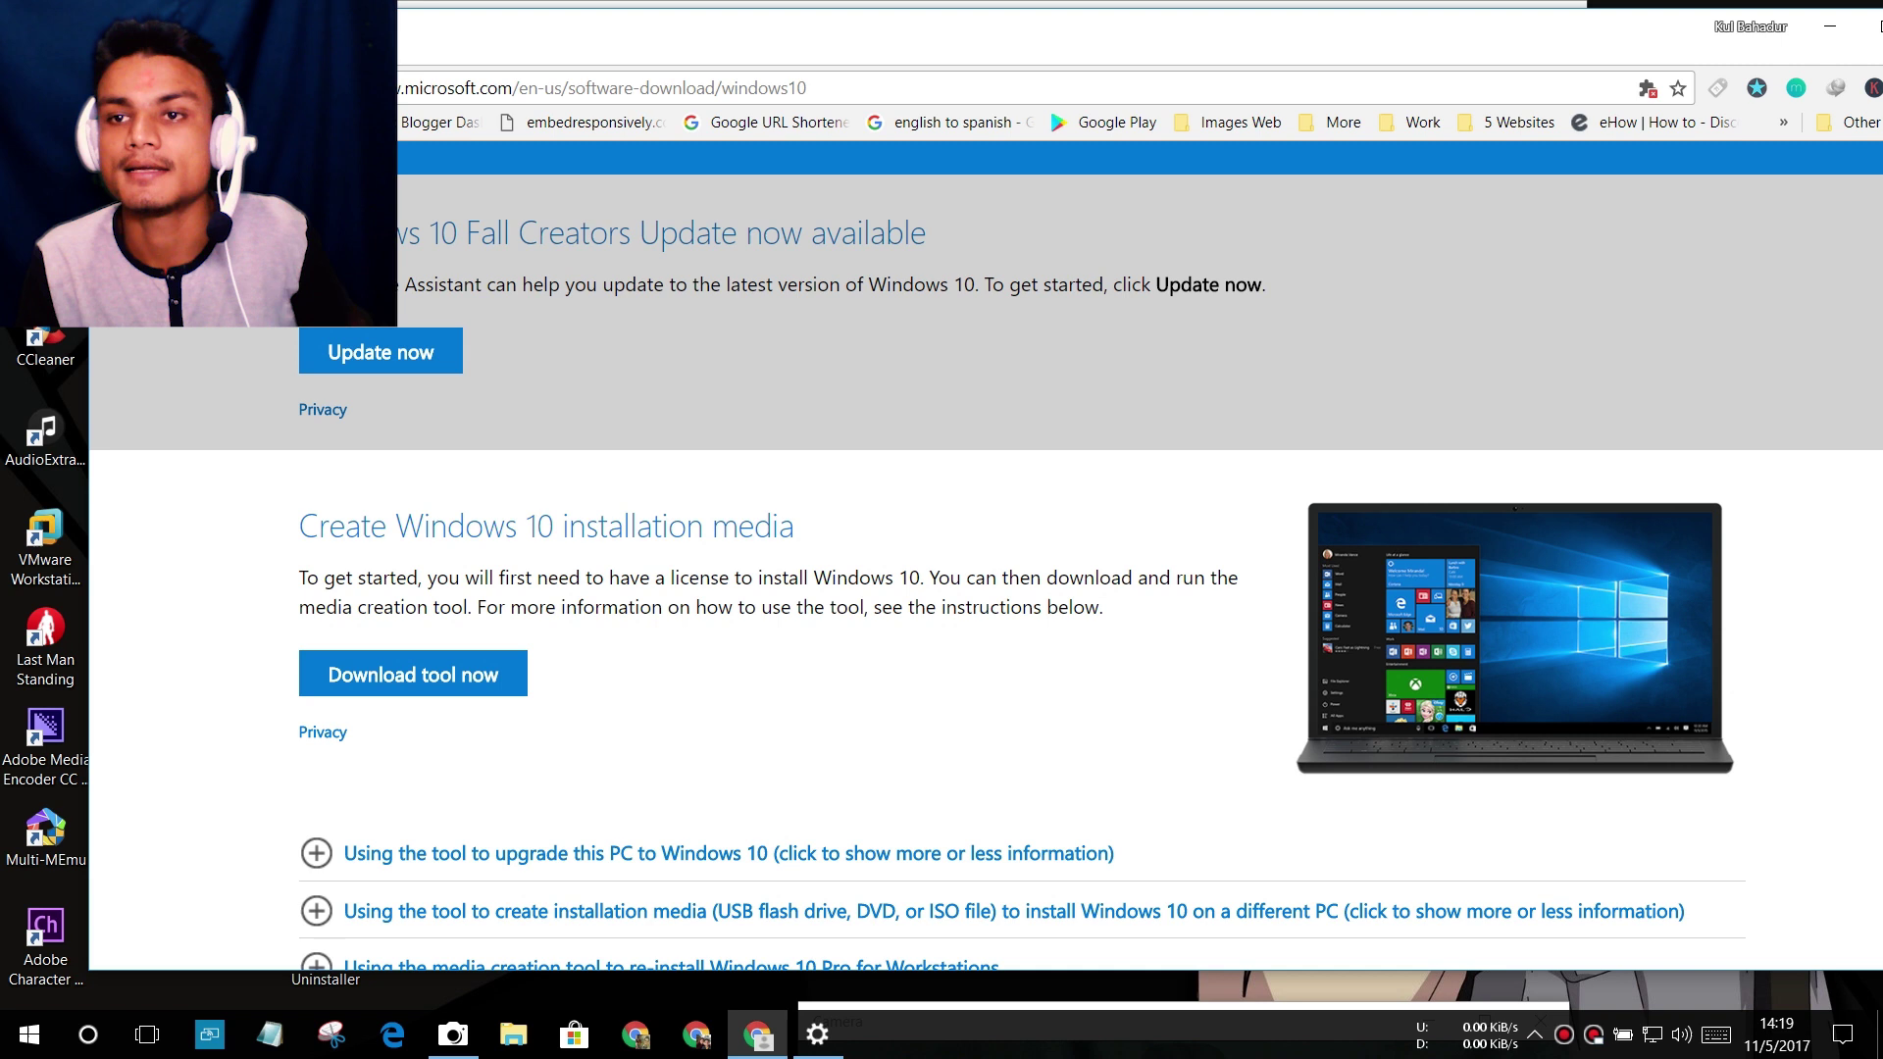
{"action": "left_click_drag", "start_coordinate": [1600, 44], "coordinate": [1449, 72]}
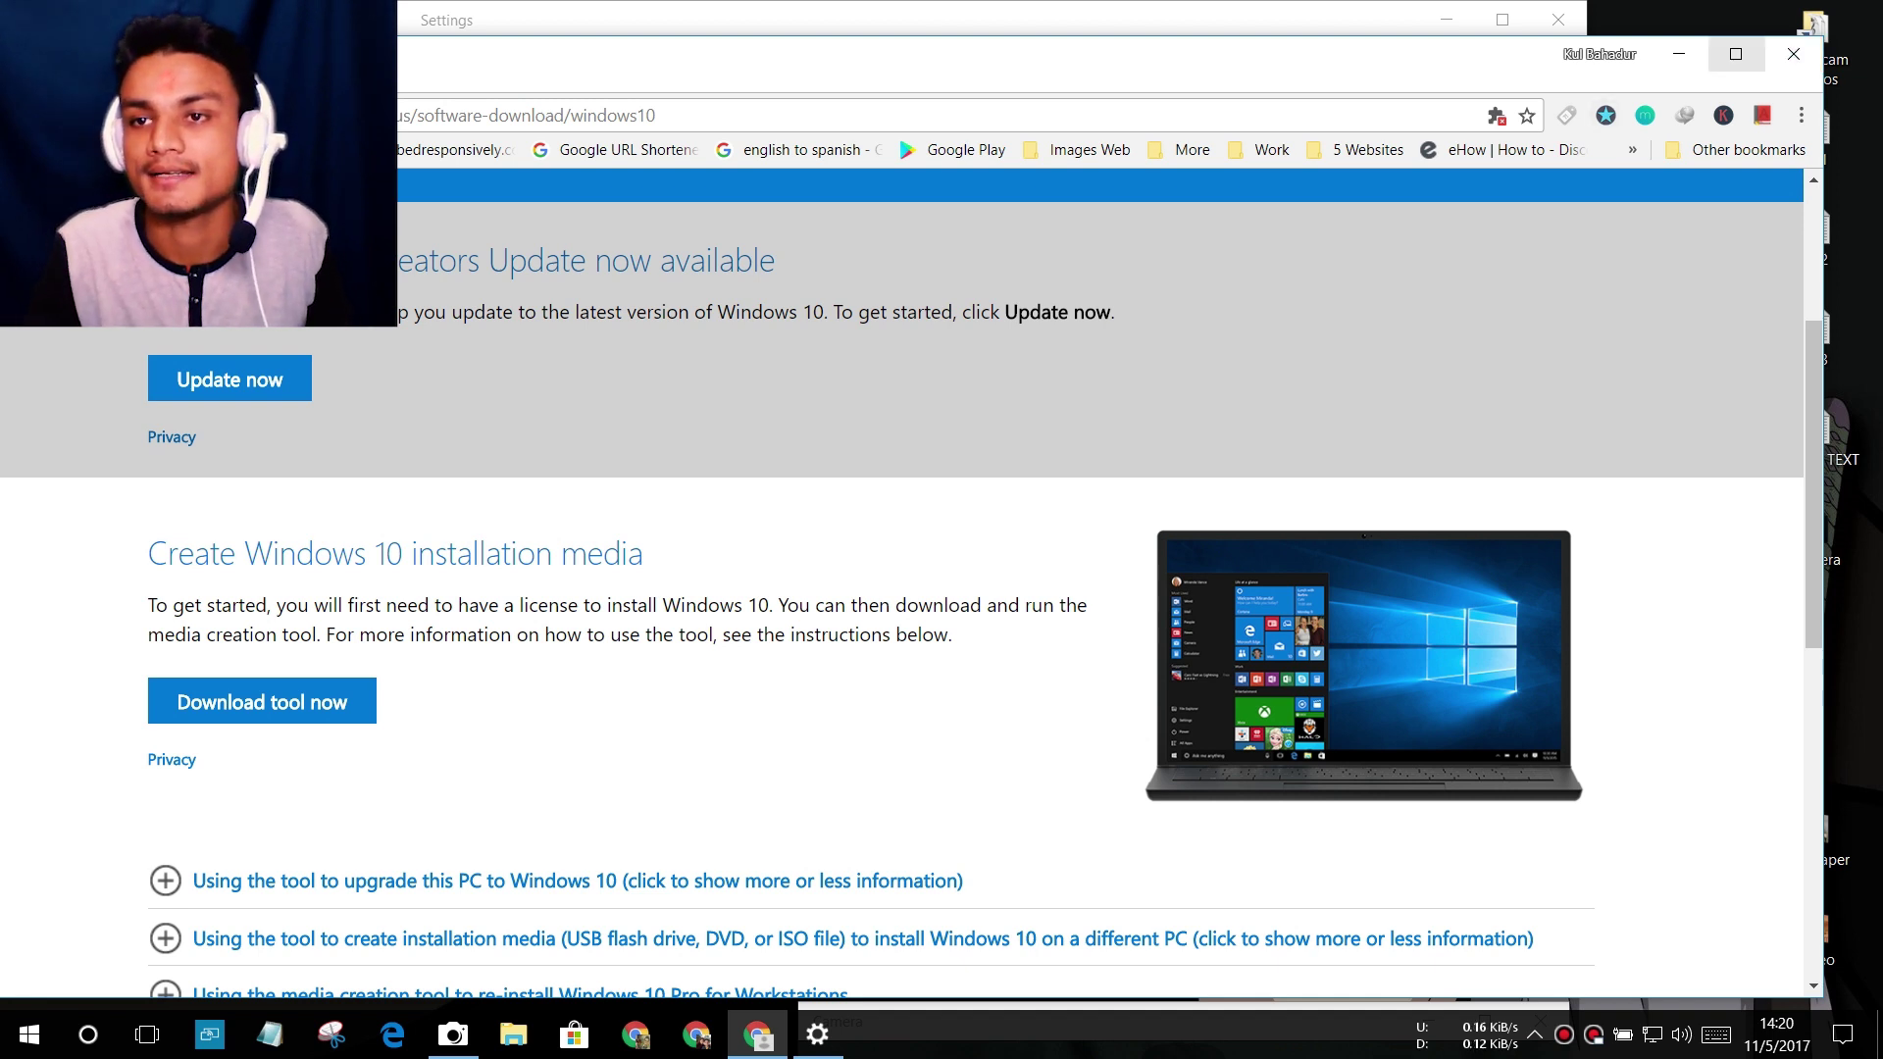
{"action": "left_click", "coordinate": [1736, 53]}
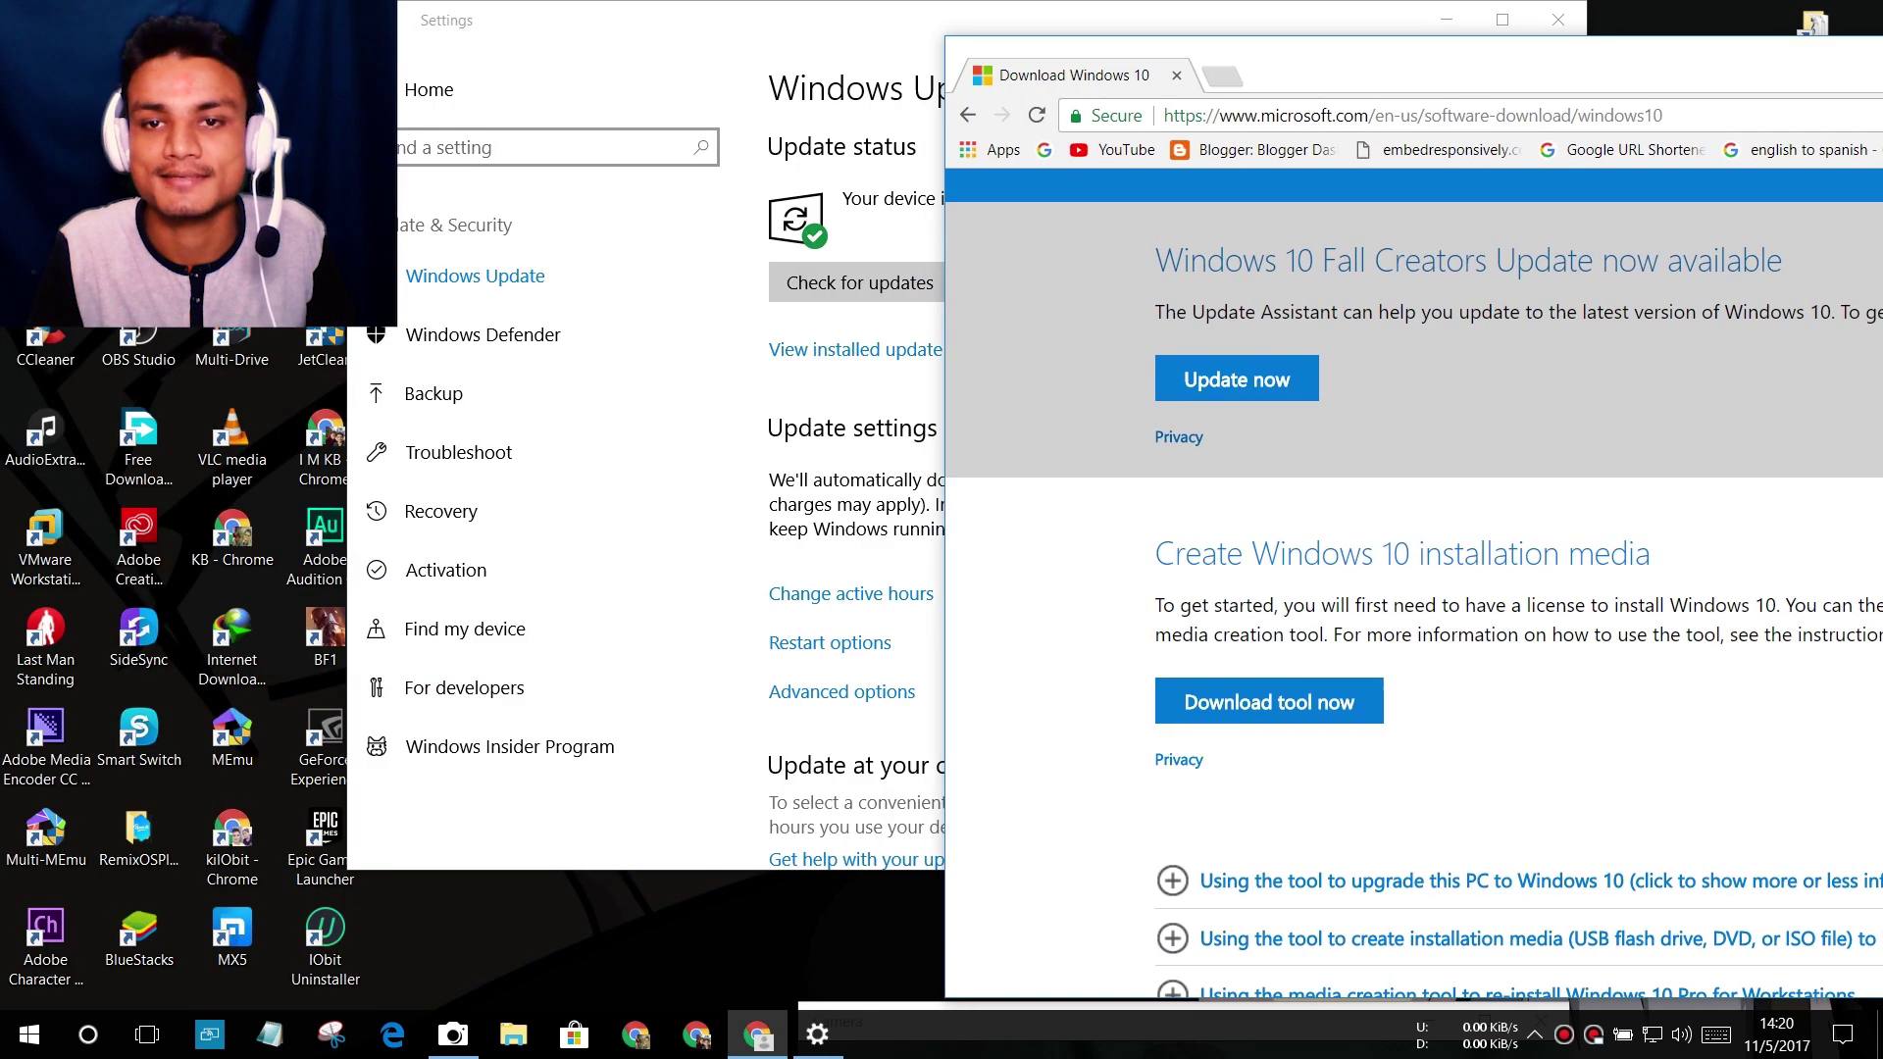
{"action": "left_click_drag", "start_coordinate": [1399, 60], "coordinate": [557, 84]}
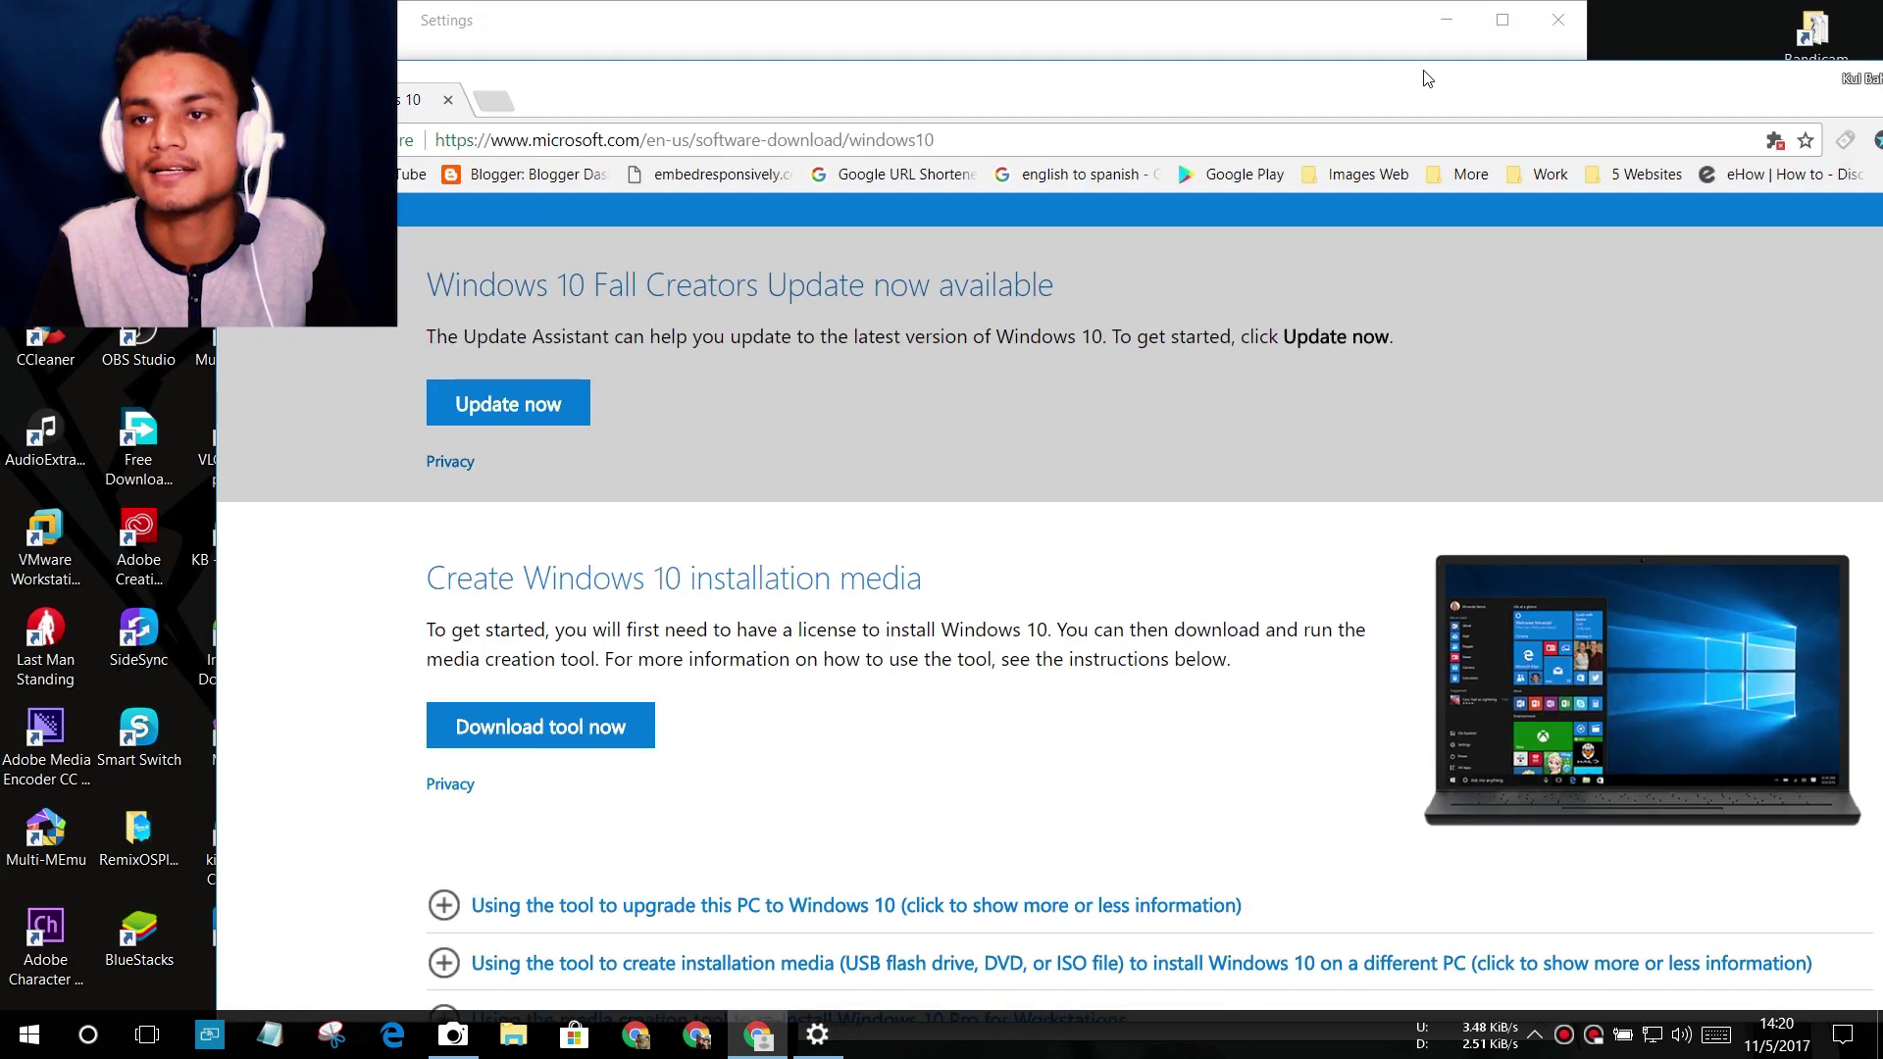
{"action": "left_click_drag", "start_coordinate": [1802, 80], "coordinate": [1611, 76]}
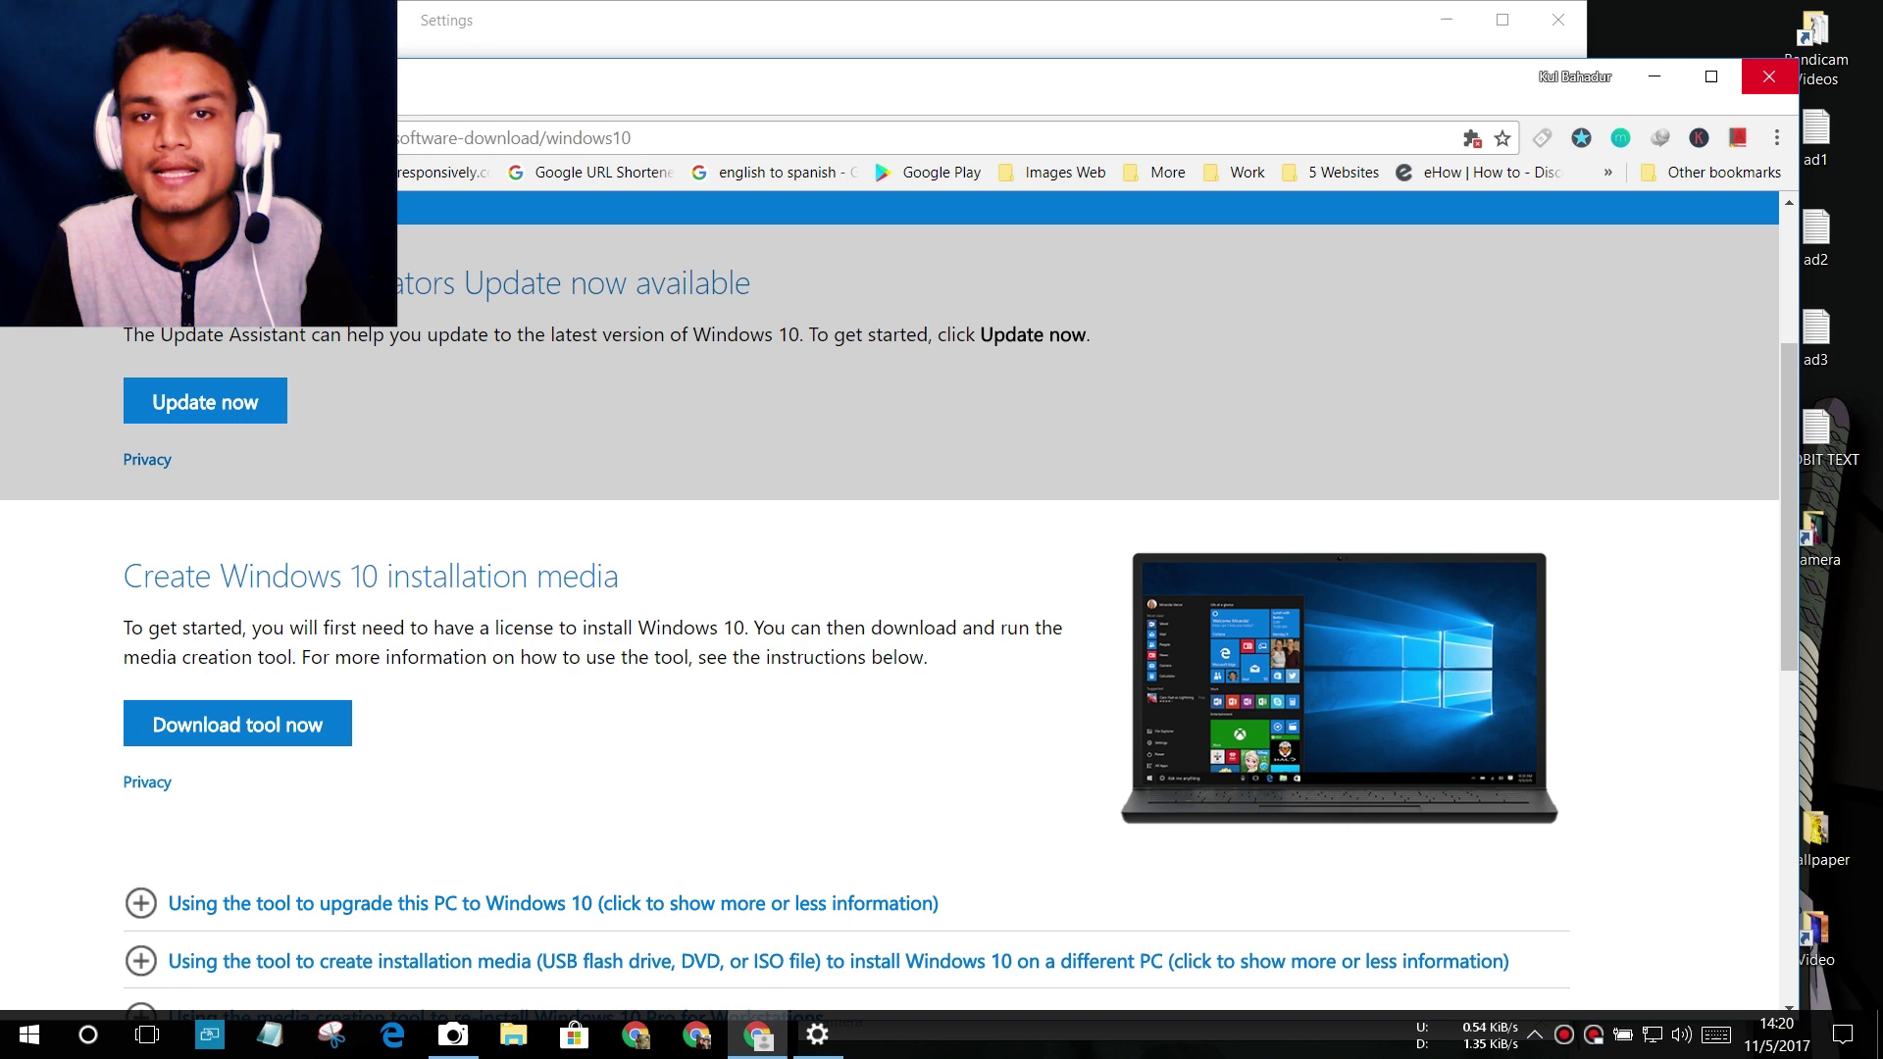
{"action": "left_click", "coordinate": [1768, 76]}
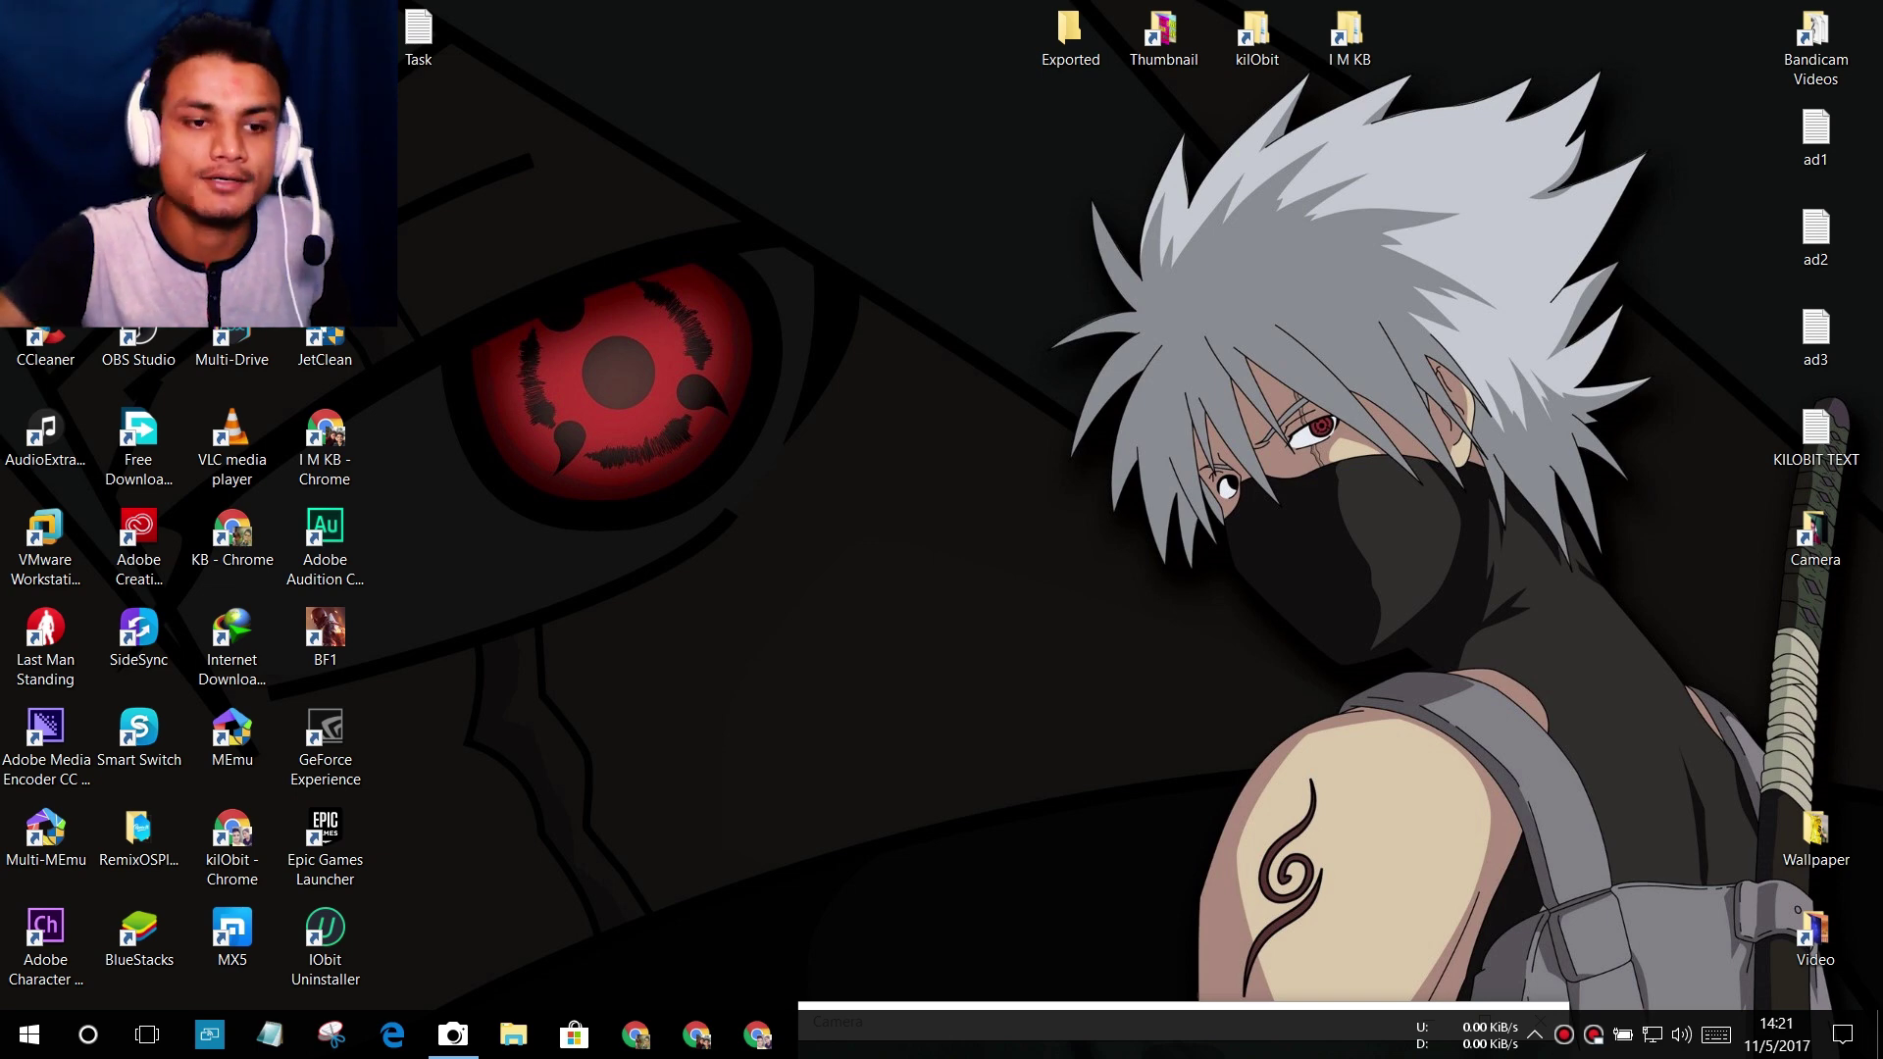
Step: Toggle Start, dismiss Start and the notifications panel with Escape, then reopen Start
{"action": "key", "text": "super"}
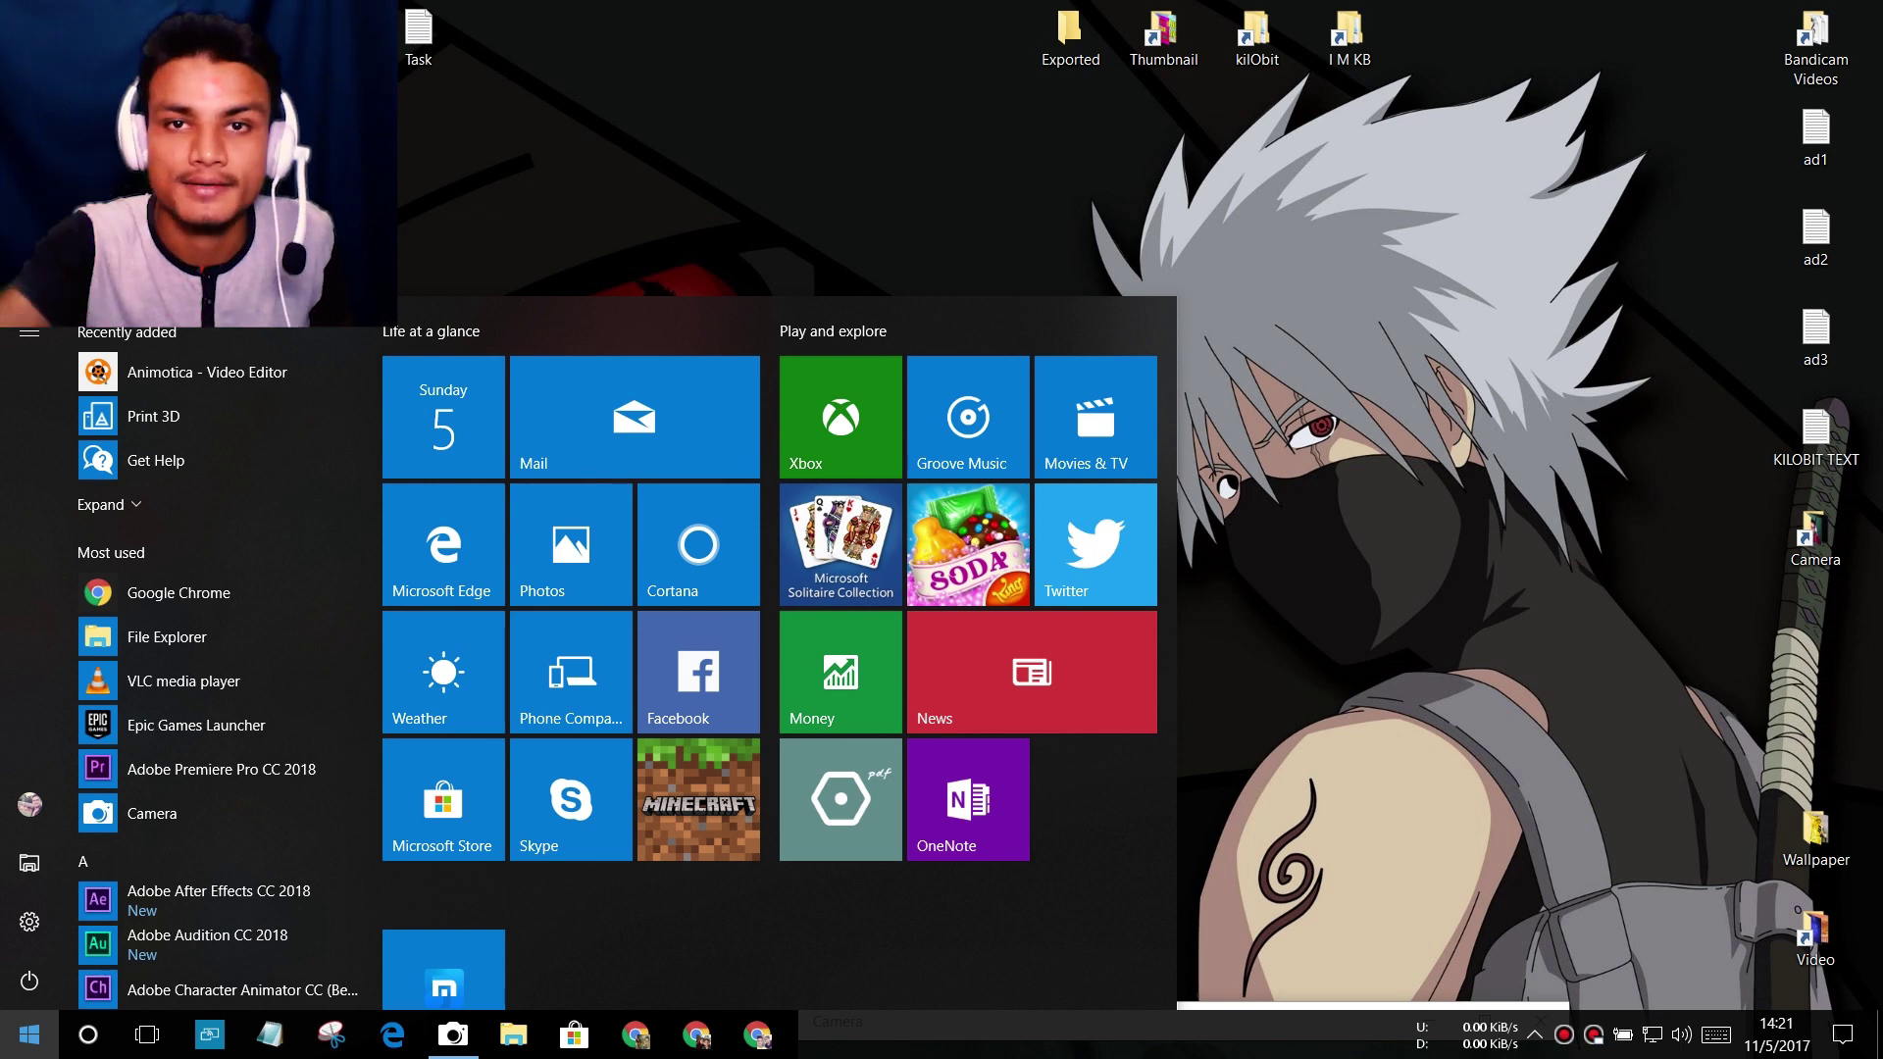
{"action": "key", "text": "super"}
{"action": "key", "text": "super"}
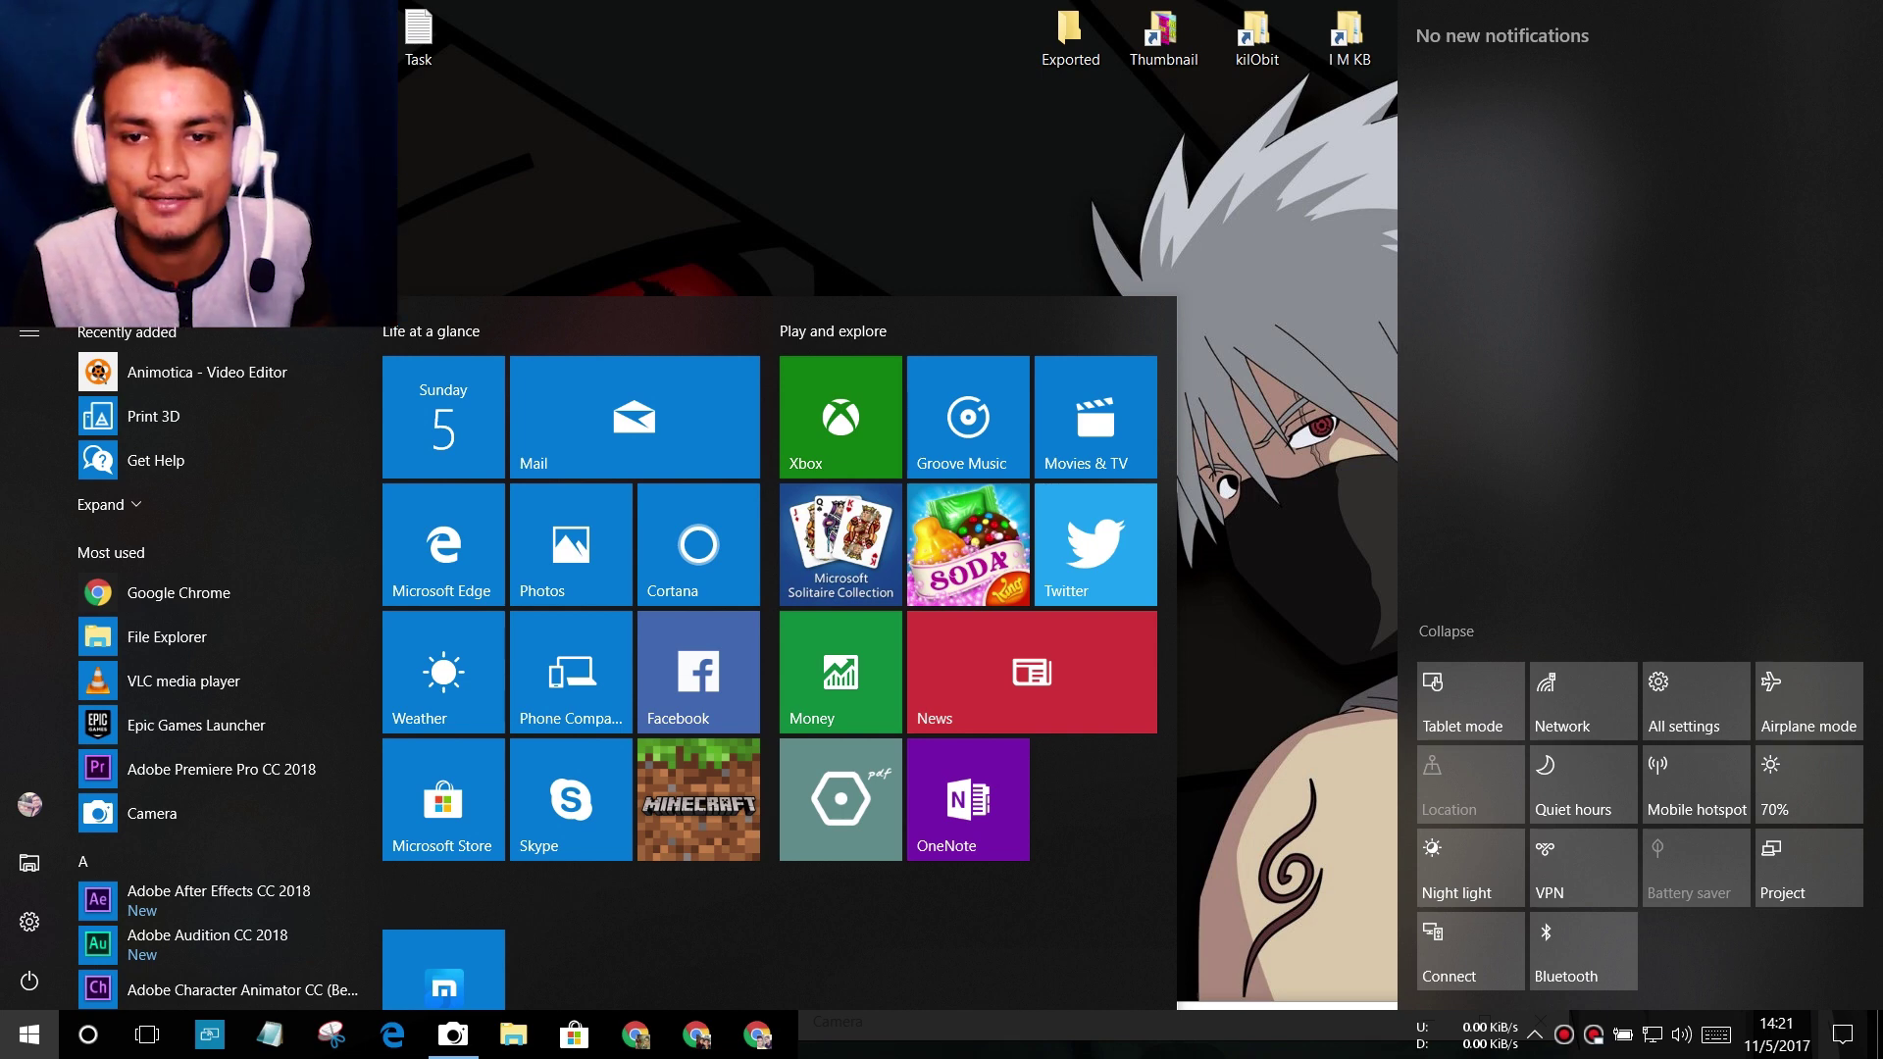
{"action": "key", "text": "Escape"}
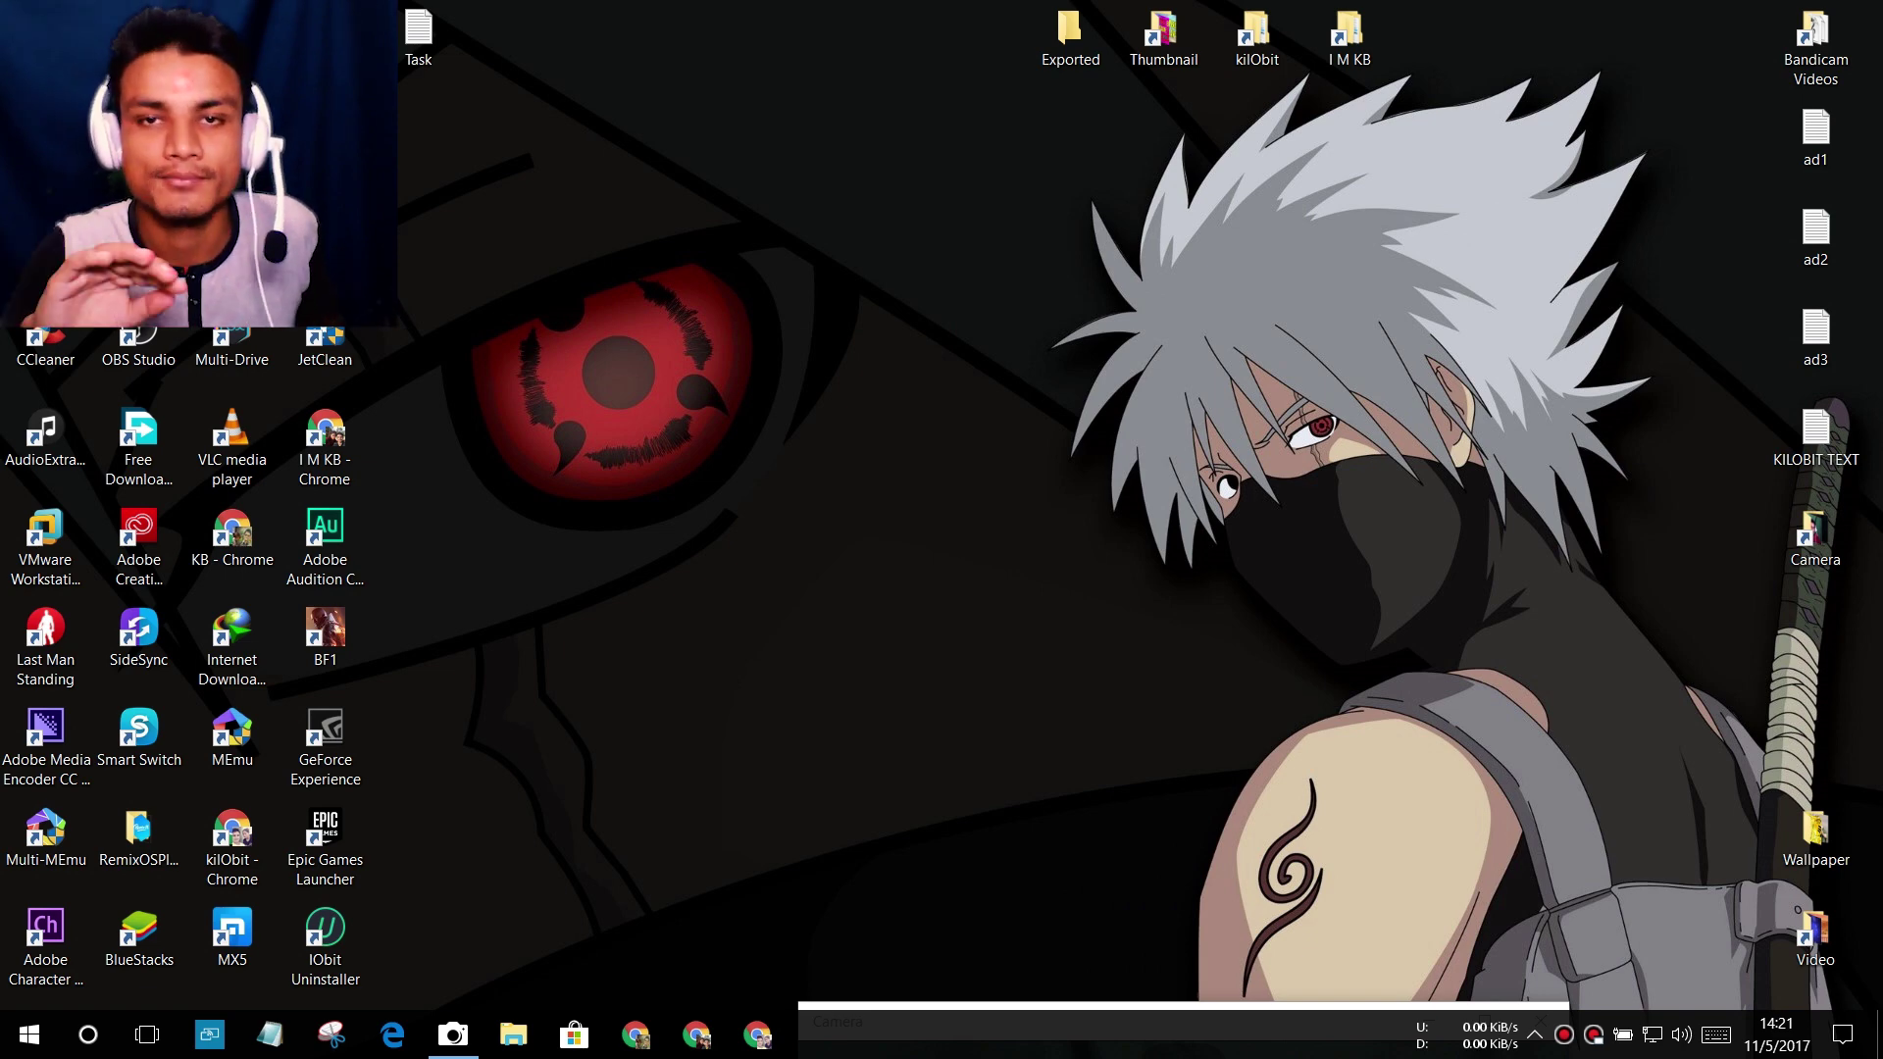
{"action": "key", "text": "super"}
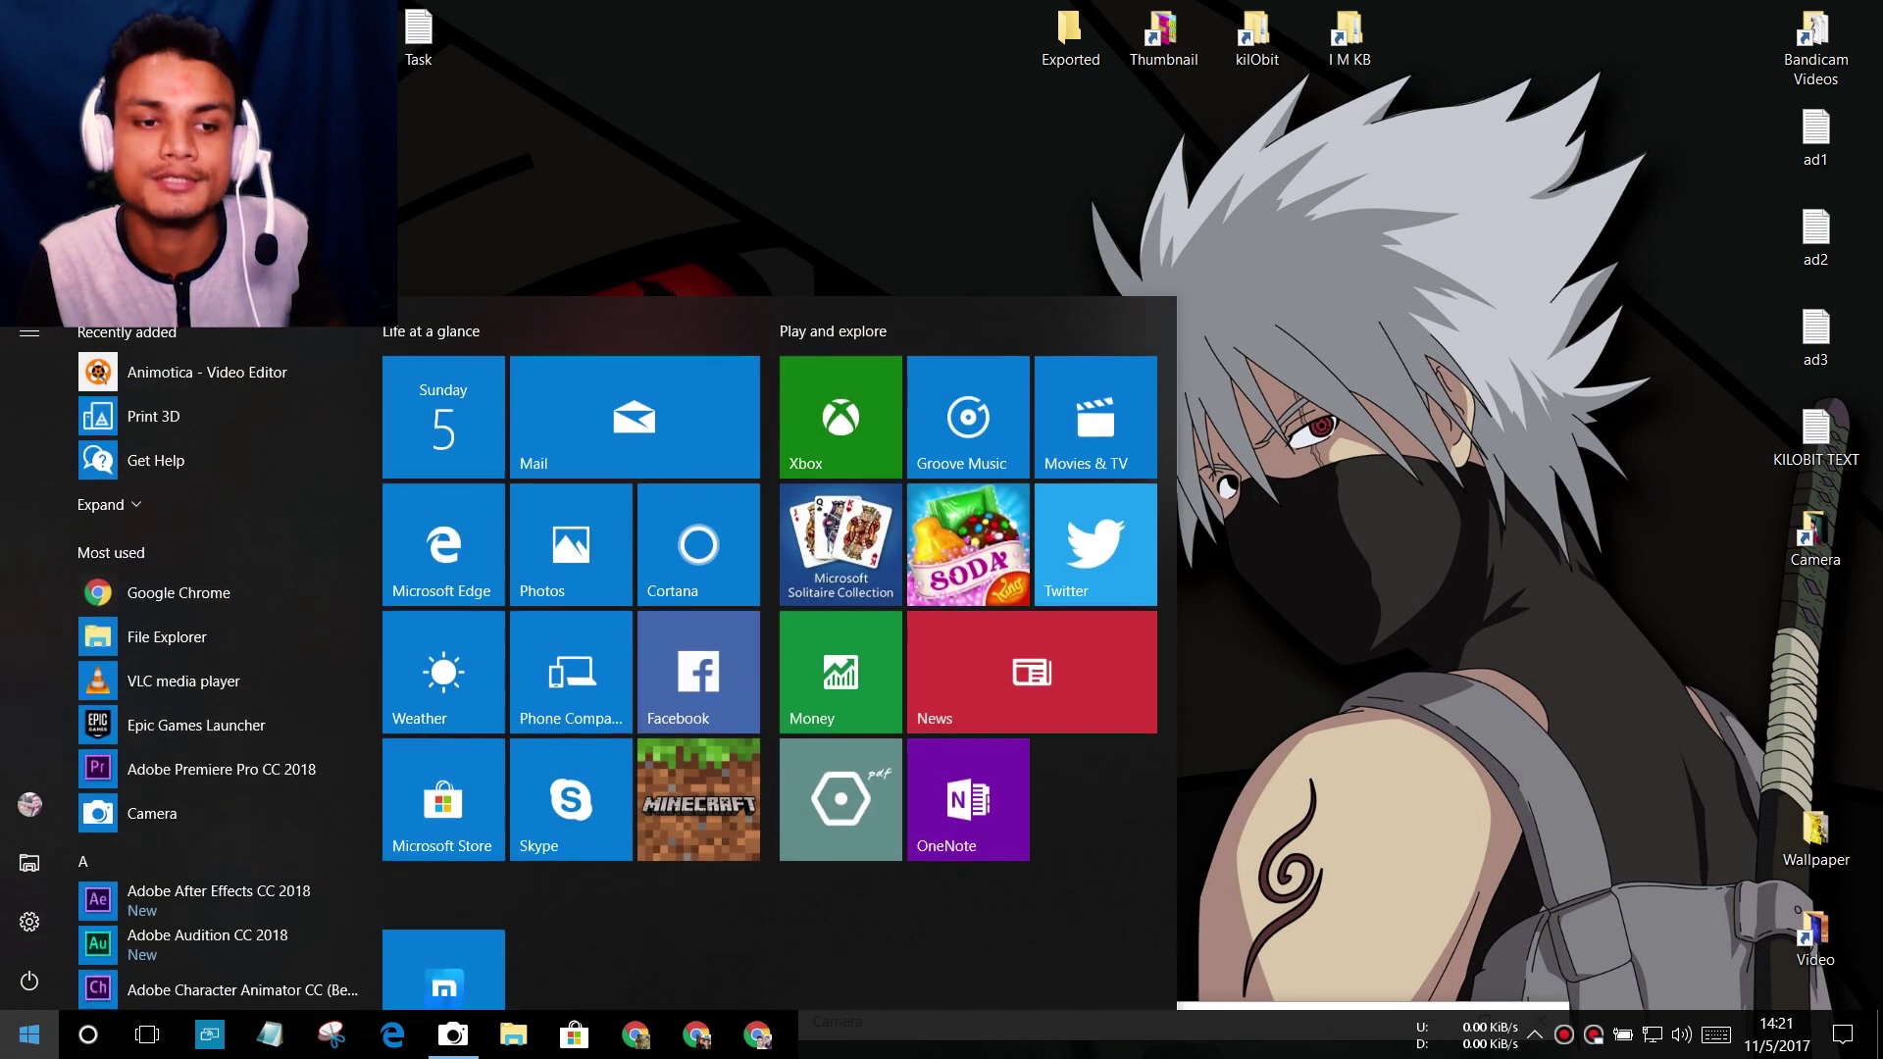
Step: Launch Settings from the Start gear, browse its category tiles, then close the window
{"action": "left_click", "coordinate": [30, 921]}
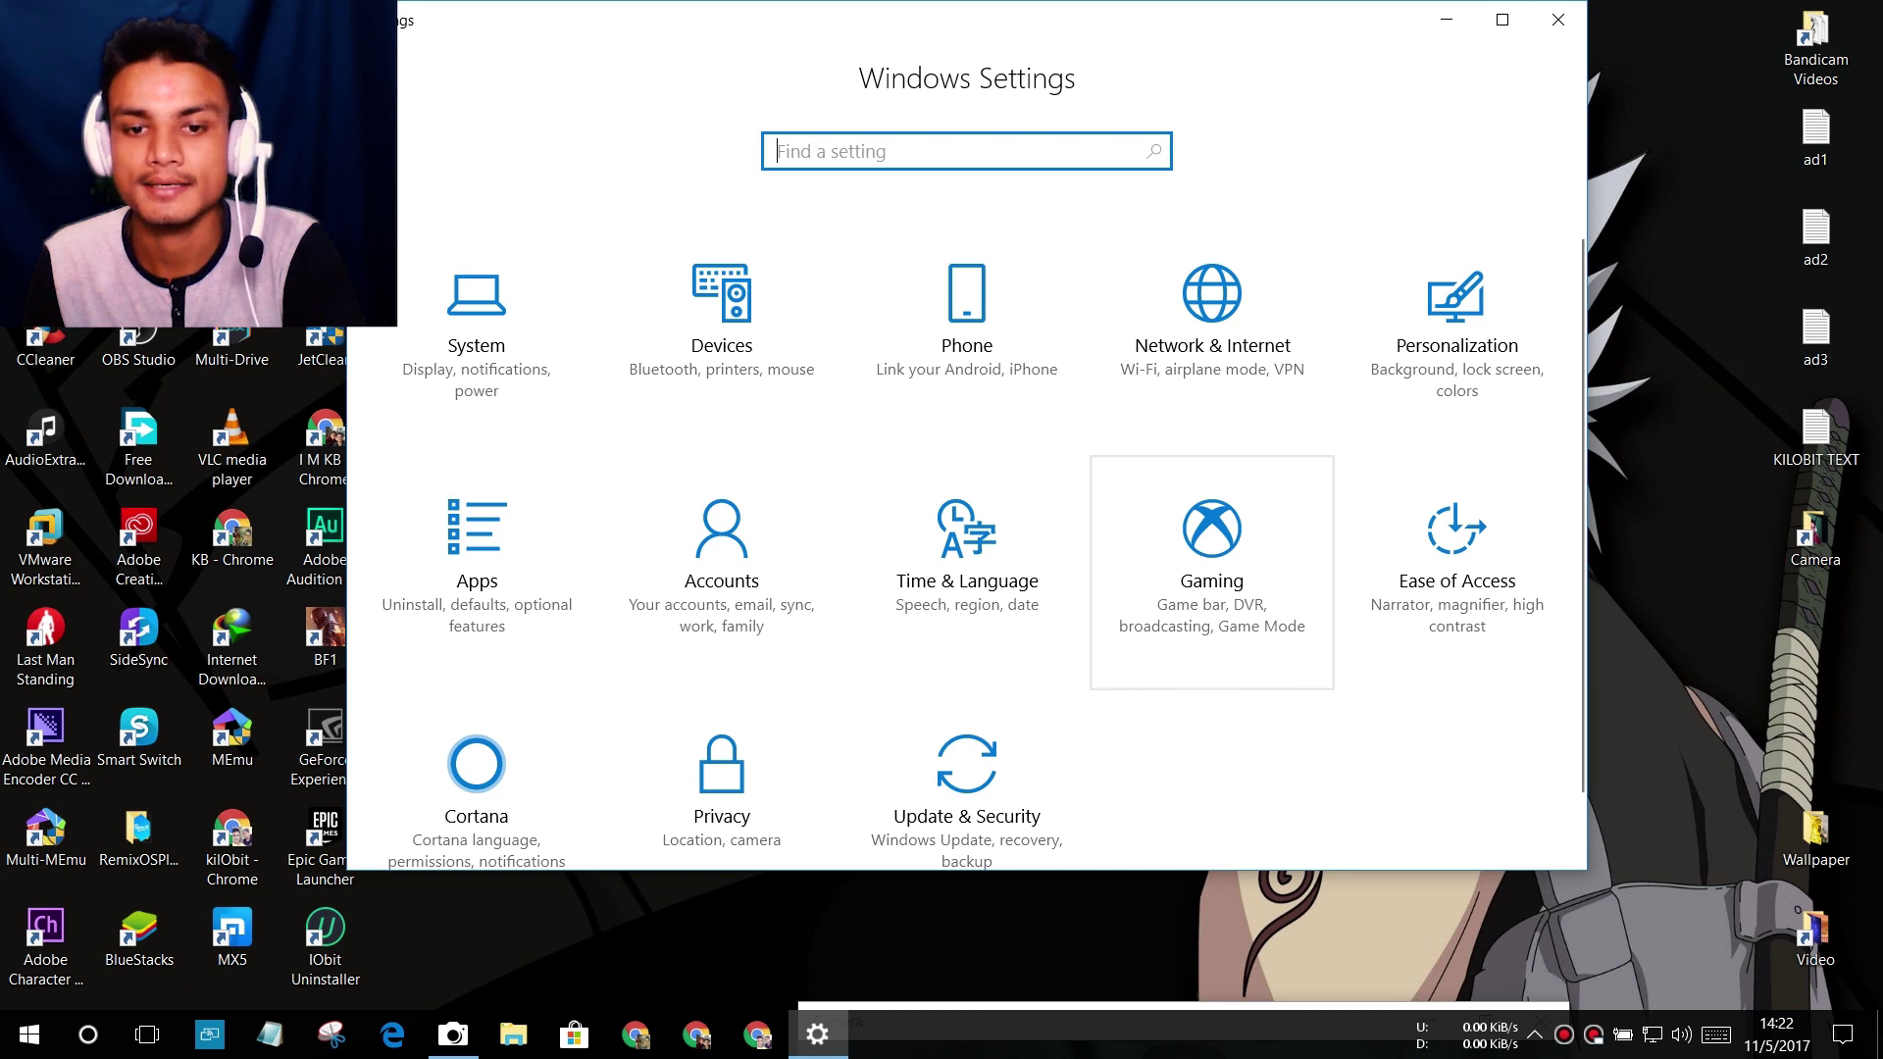
{"action": "scroll", "coordinate": [966, 735], "scroll_direction": "down", "scroll_amount": 1}
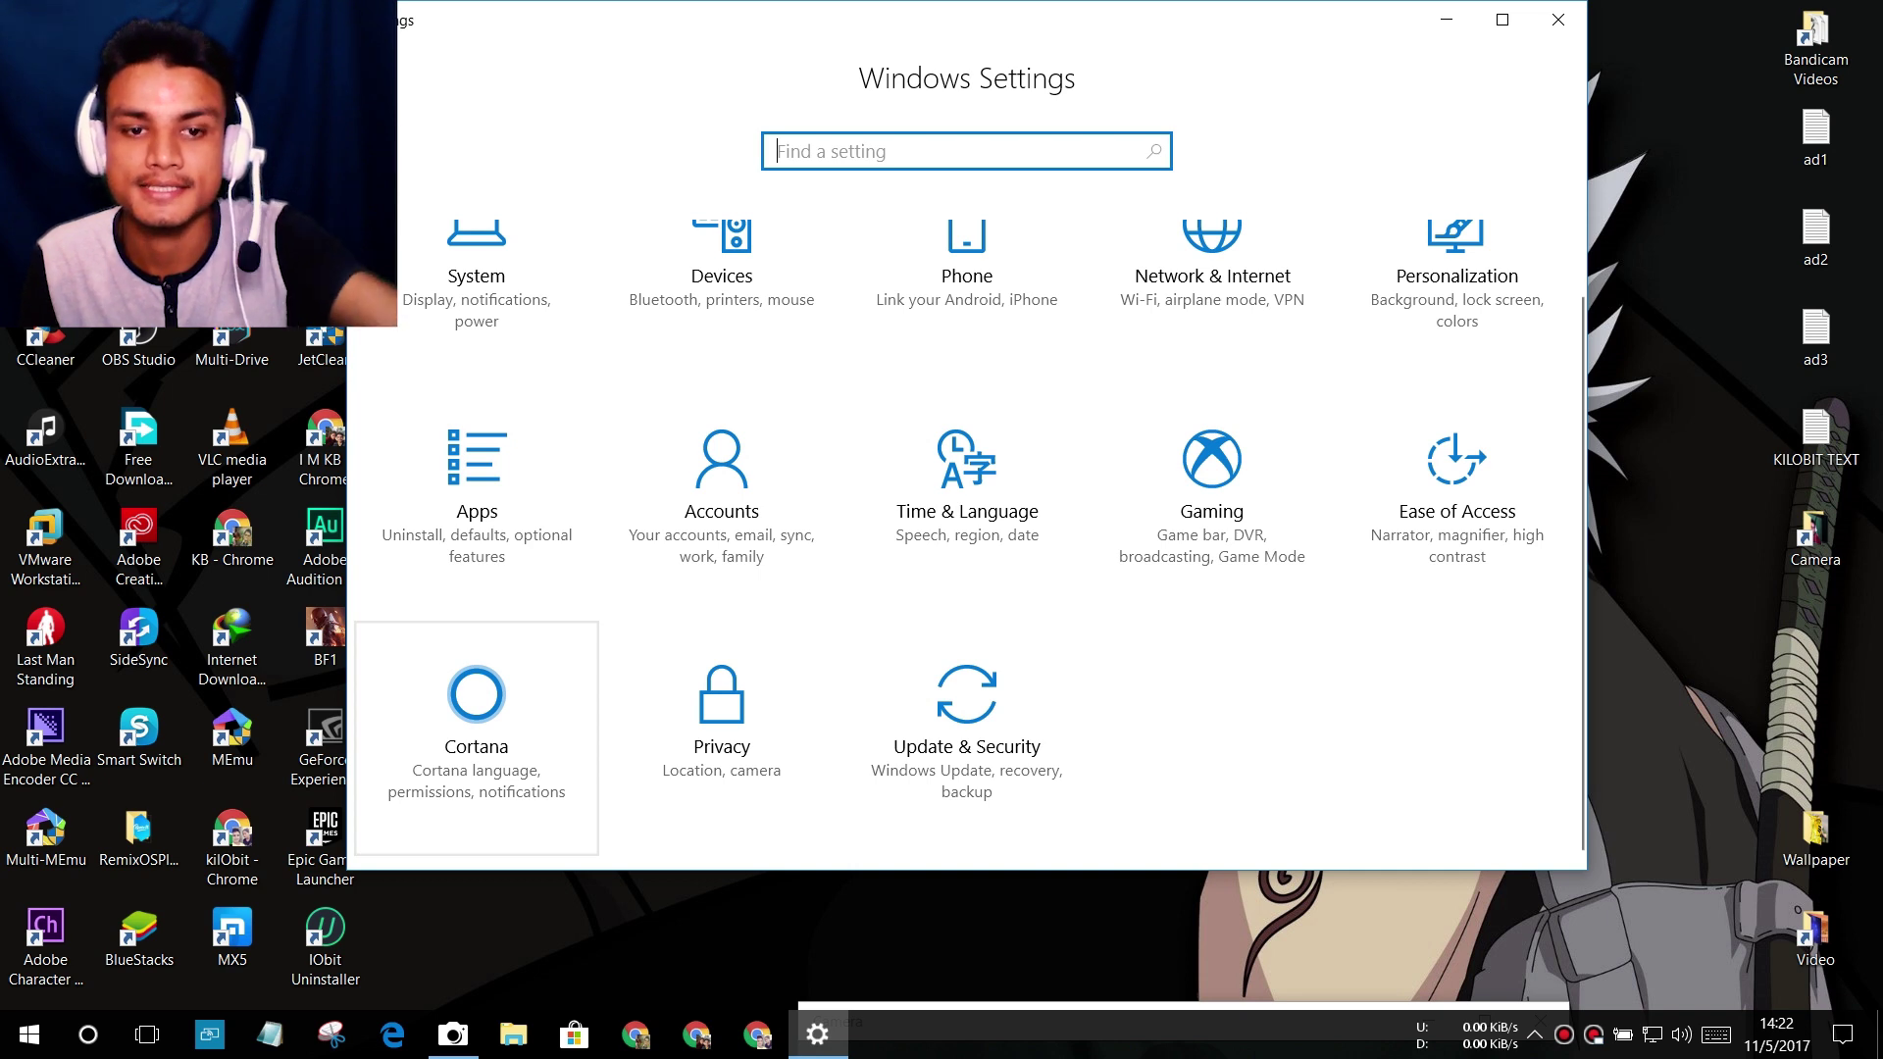
{"action": "scroll", "coordinate": [1211, 501], "scroll_direction": "up", "scroll_amount": 2}
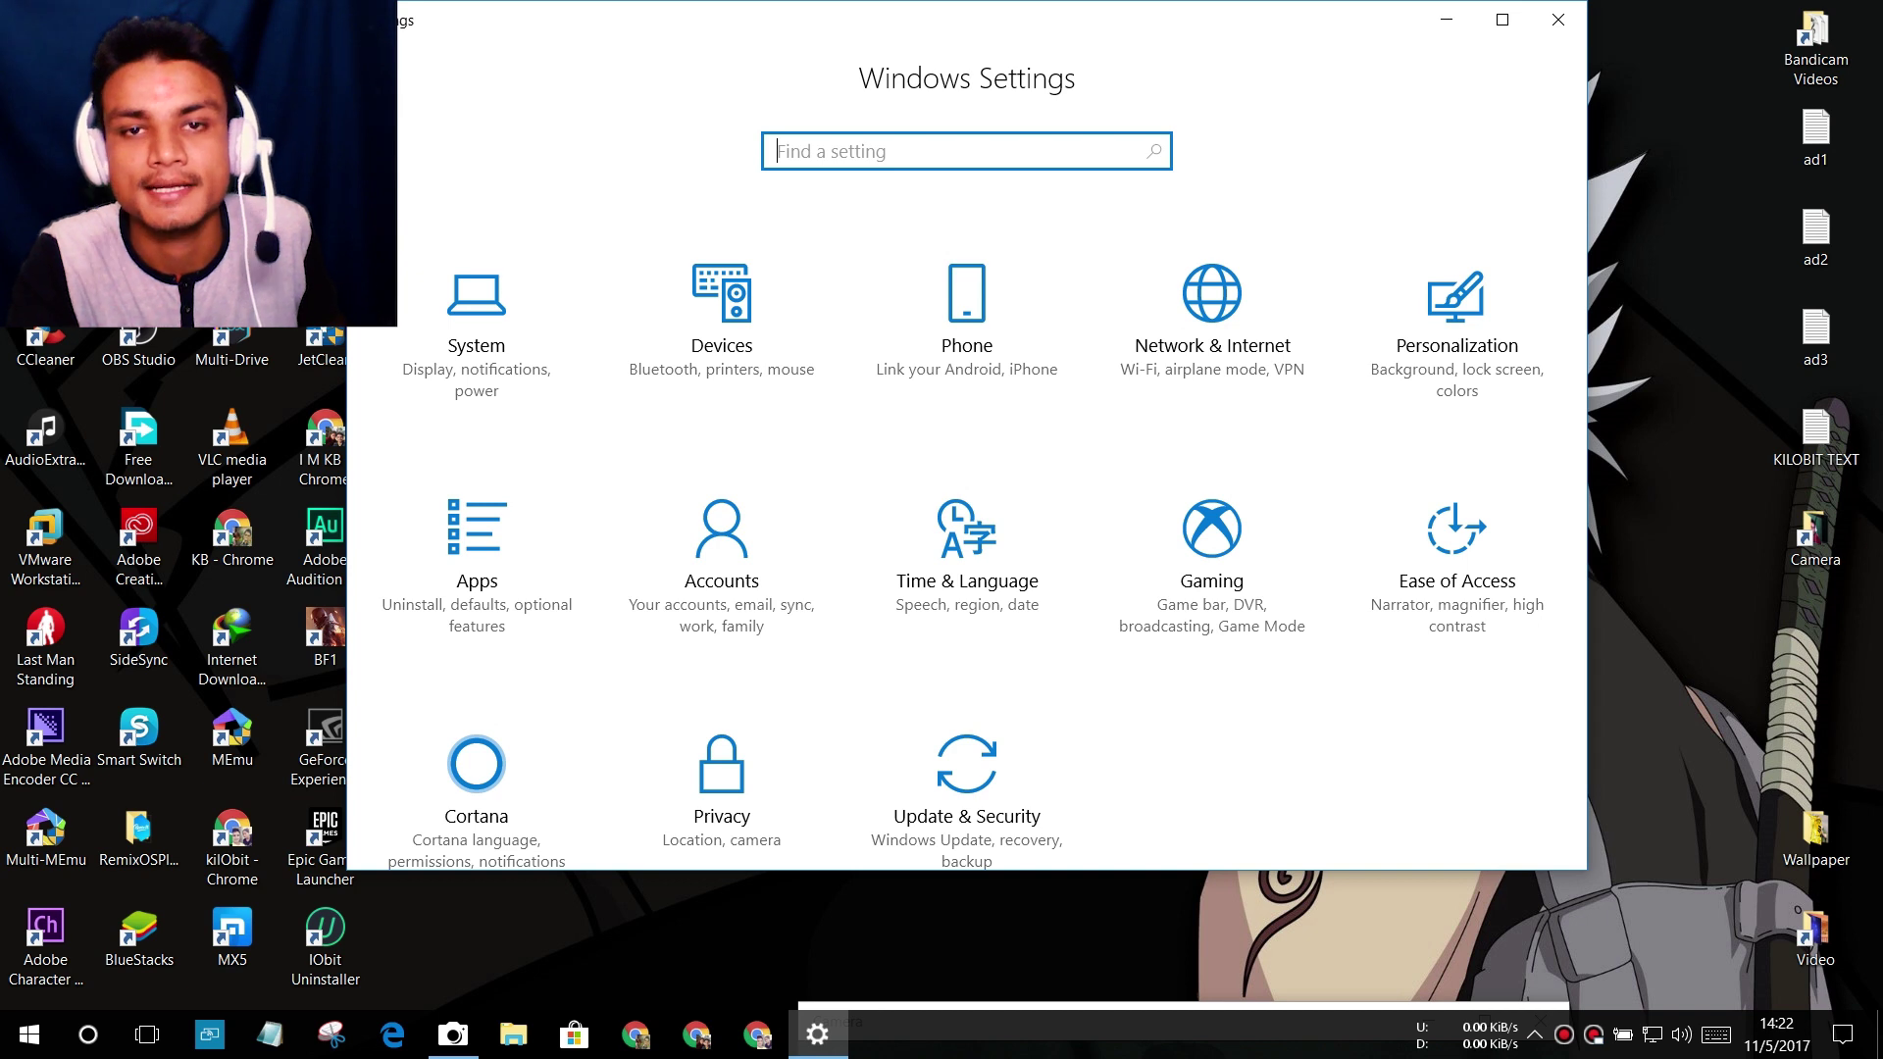
{"action": "scroll", "coordinate": [1211, 560], "scroll_direction": "down", "scroll_amount": 1}
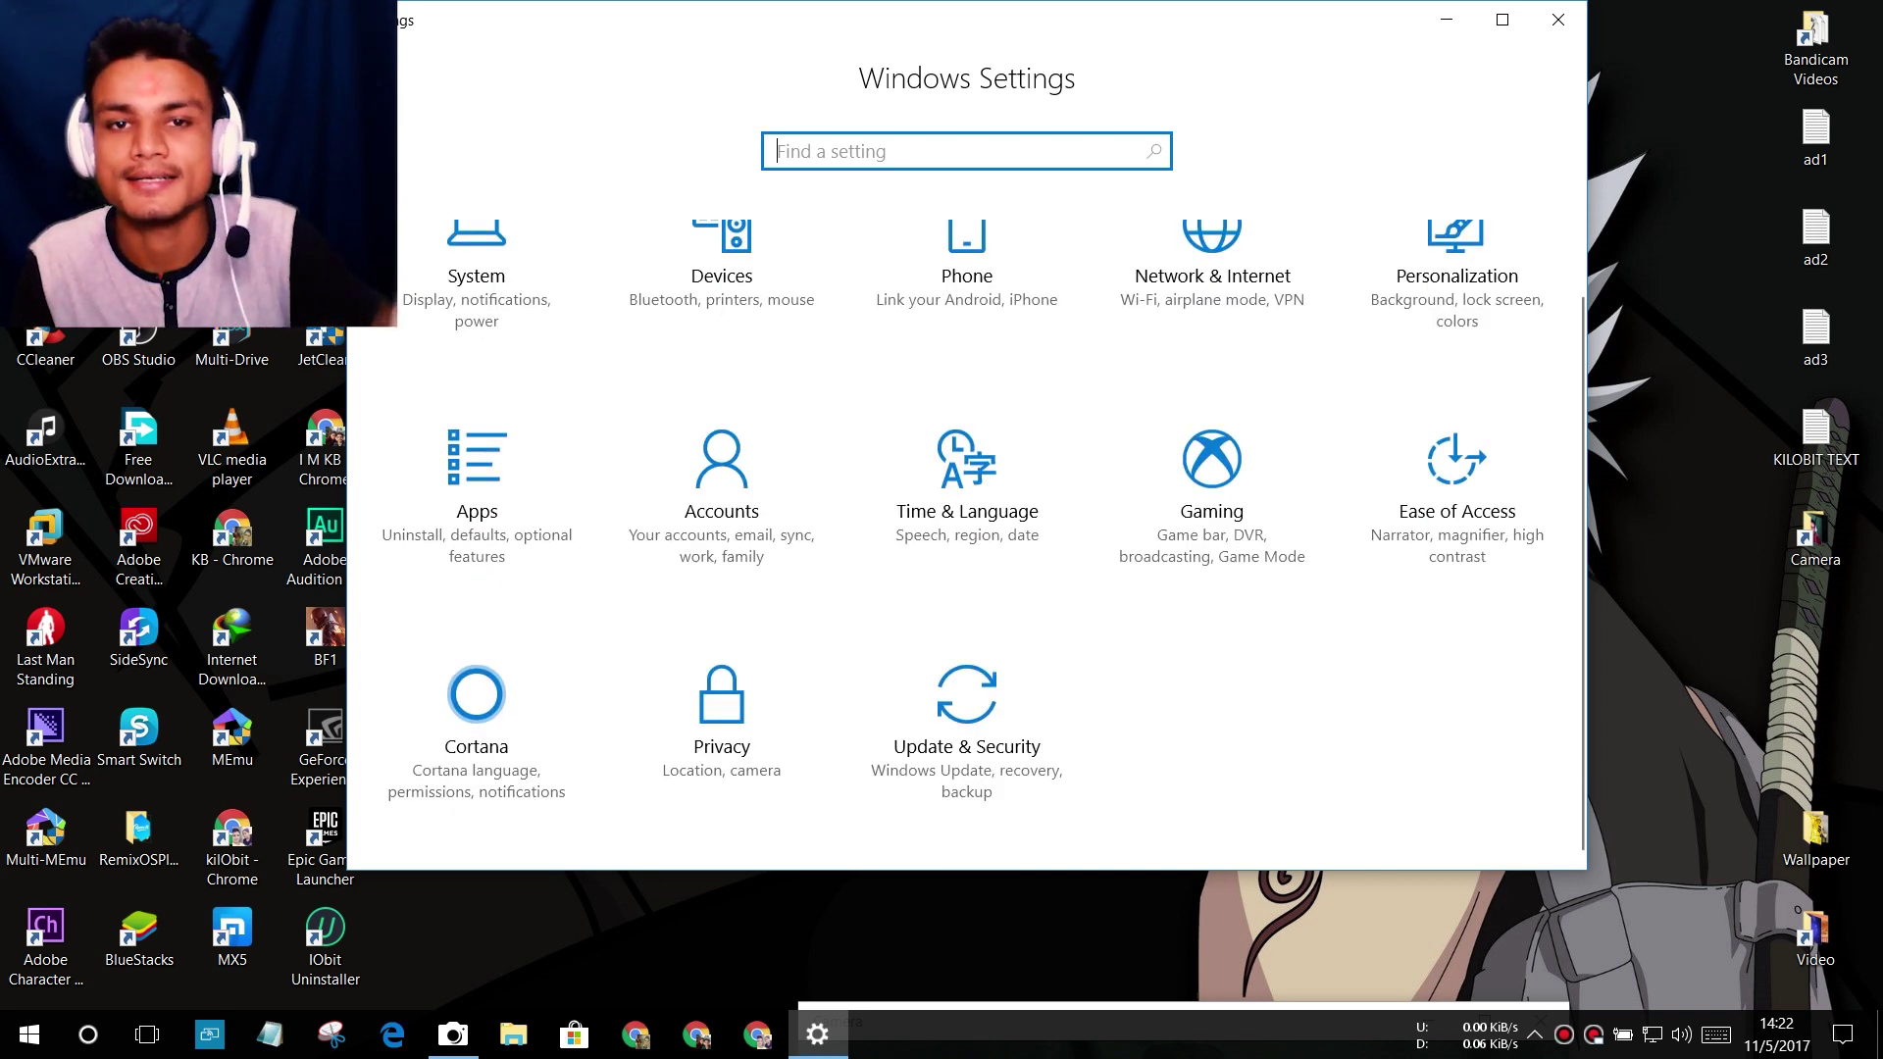
{"action": "scroll", "coordinate": [966, 560], "scroll_direction": "up", "scroll_amount": 1}
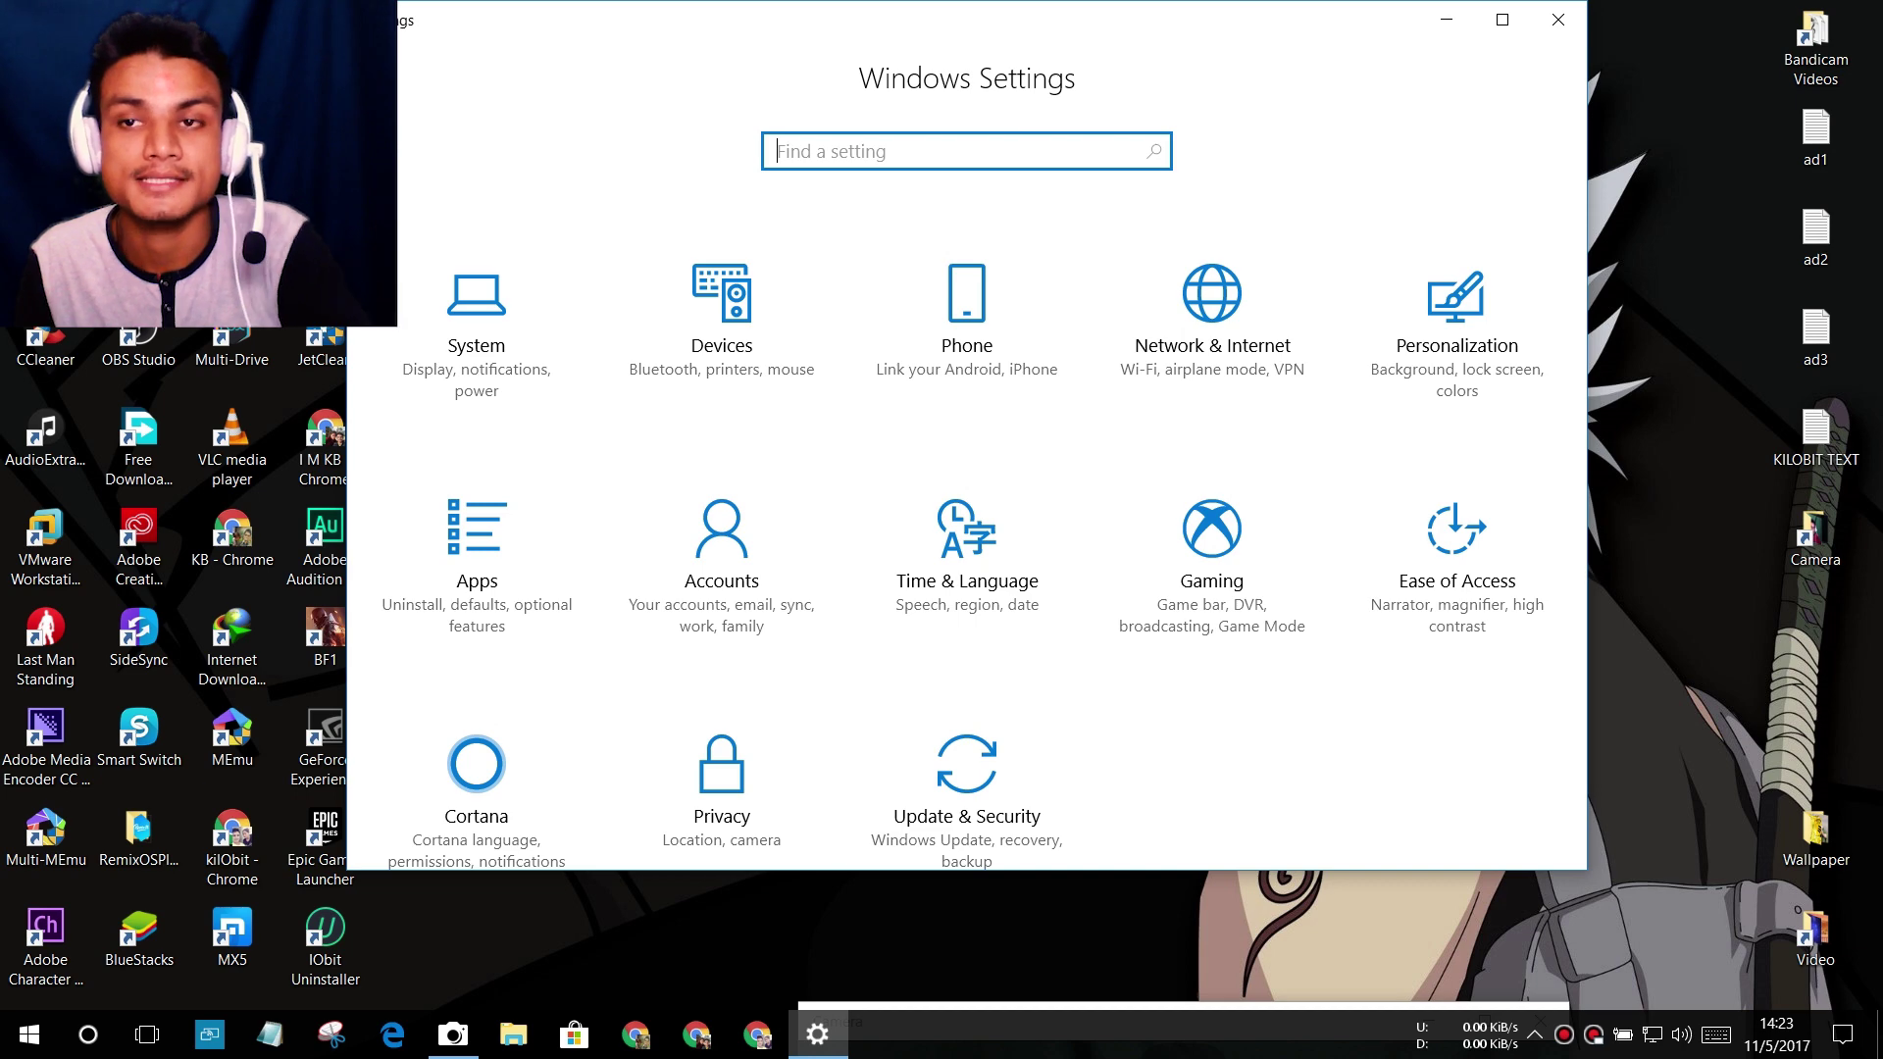
{"action": "left_click", "coordinate": [1557, 20]}
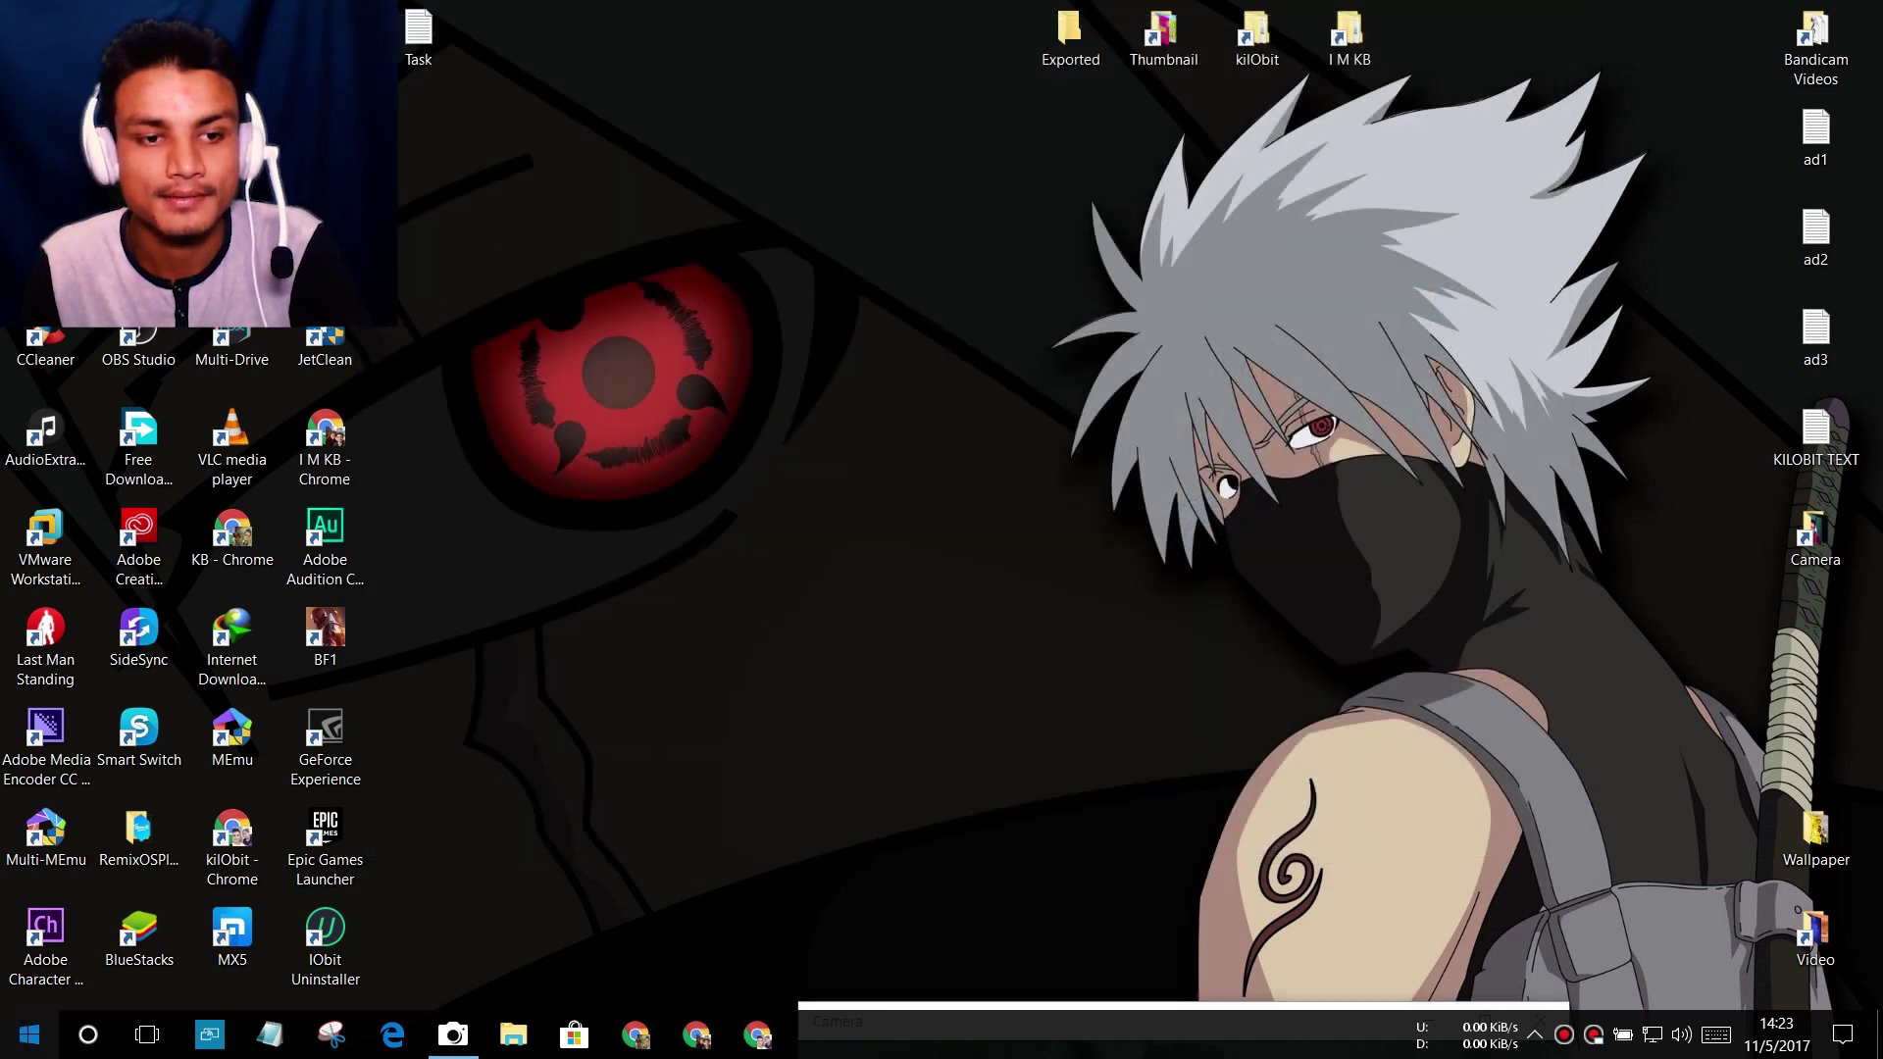
Step: Open Start, then bring up Cortana search from the taskbar button
{"action": "key", "text": "super"}
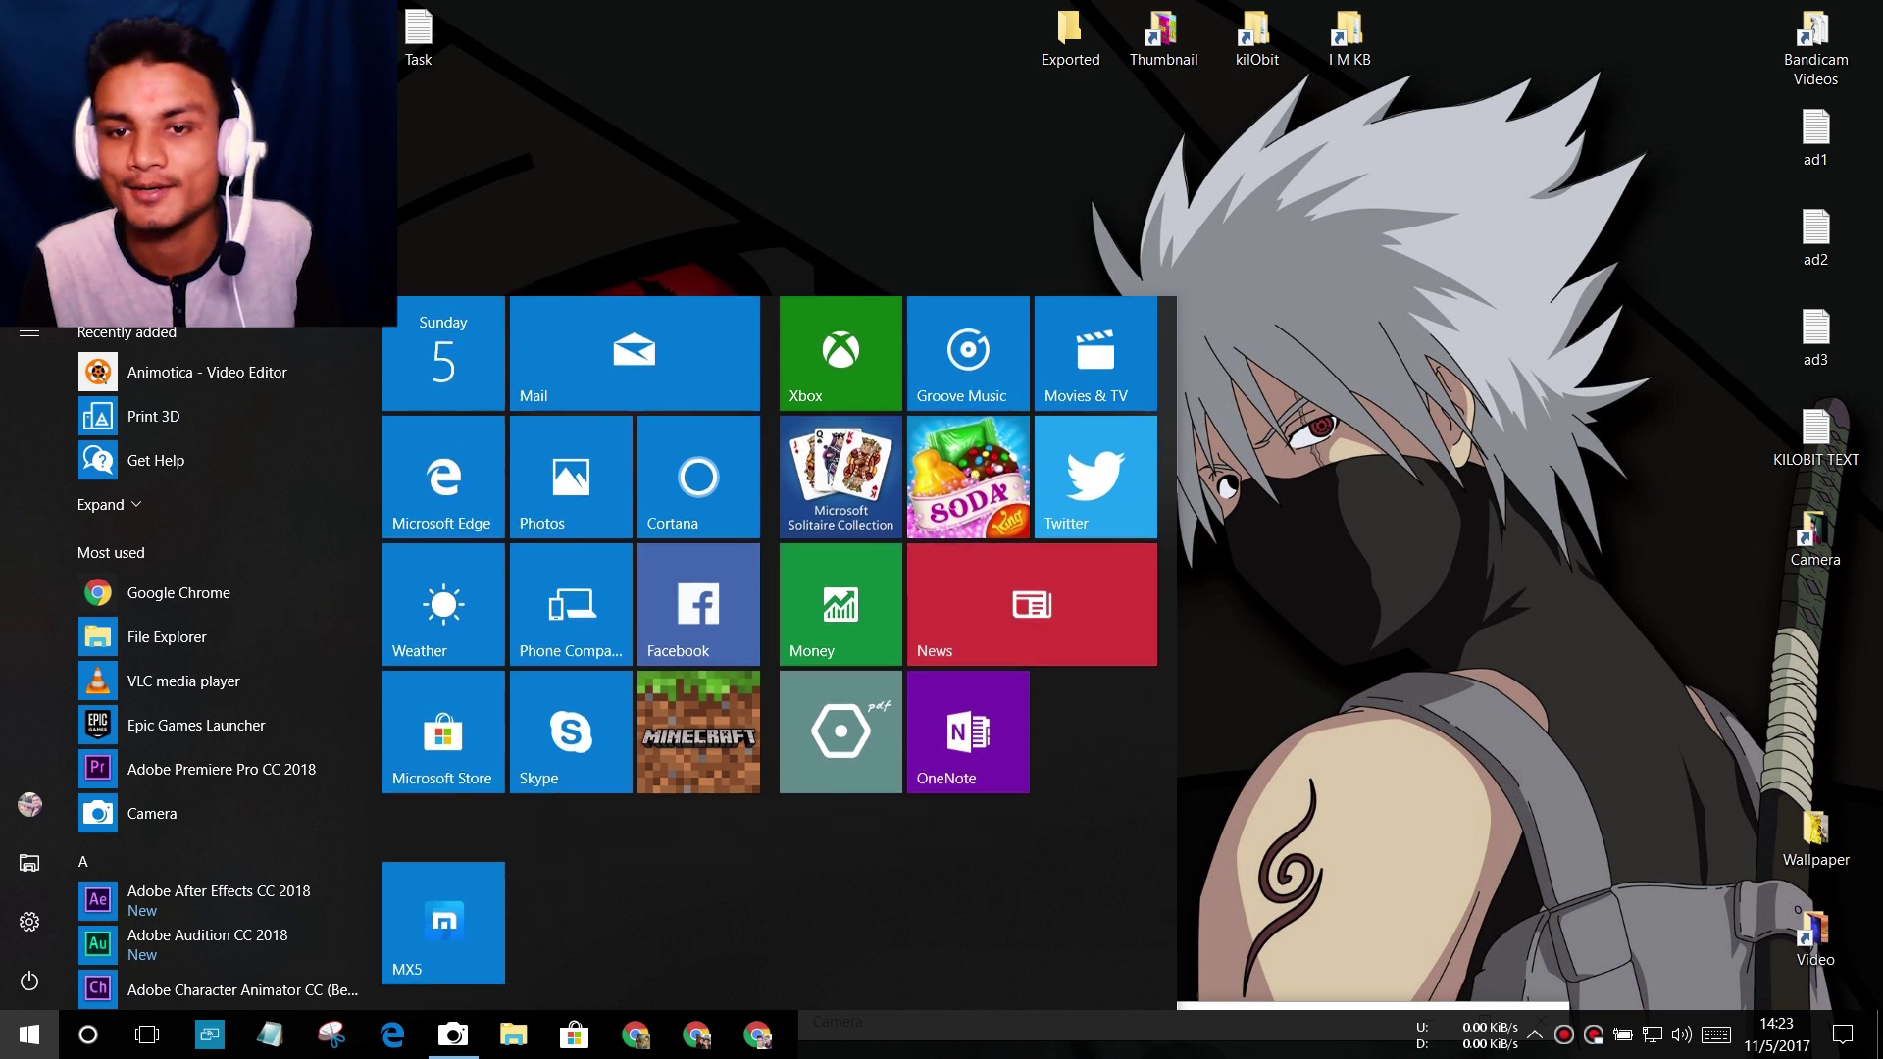
{"action": "scroll", "coordinate": [780, 653], "scroll_direction": "up", "scroll_amount": 1}
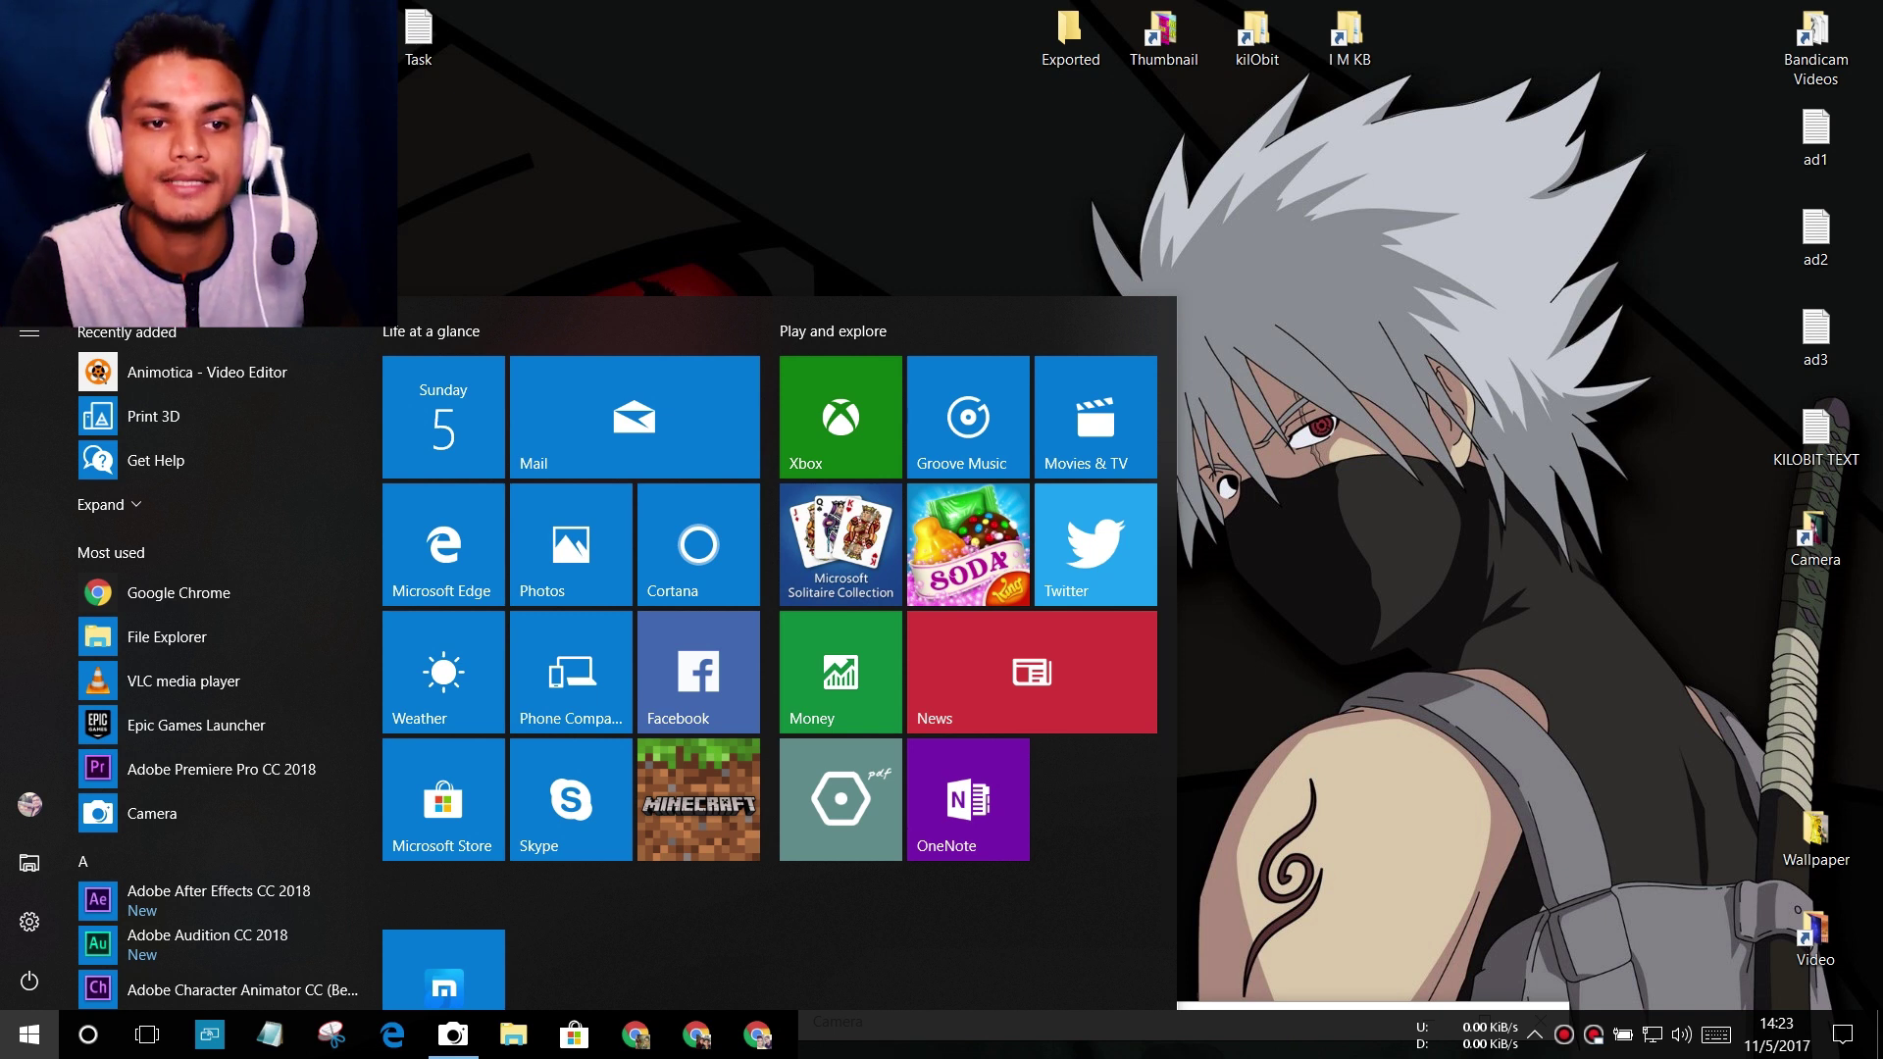
{"action": "left_click", "coordinate": [88, 1035]}
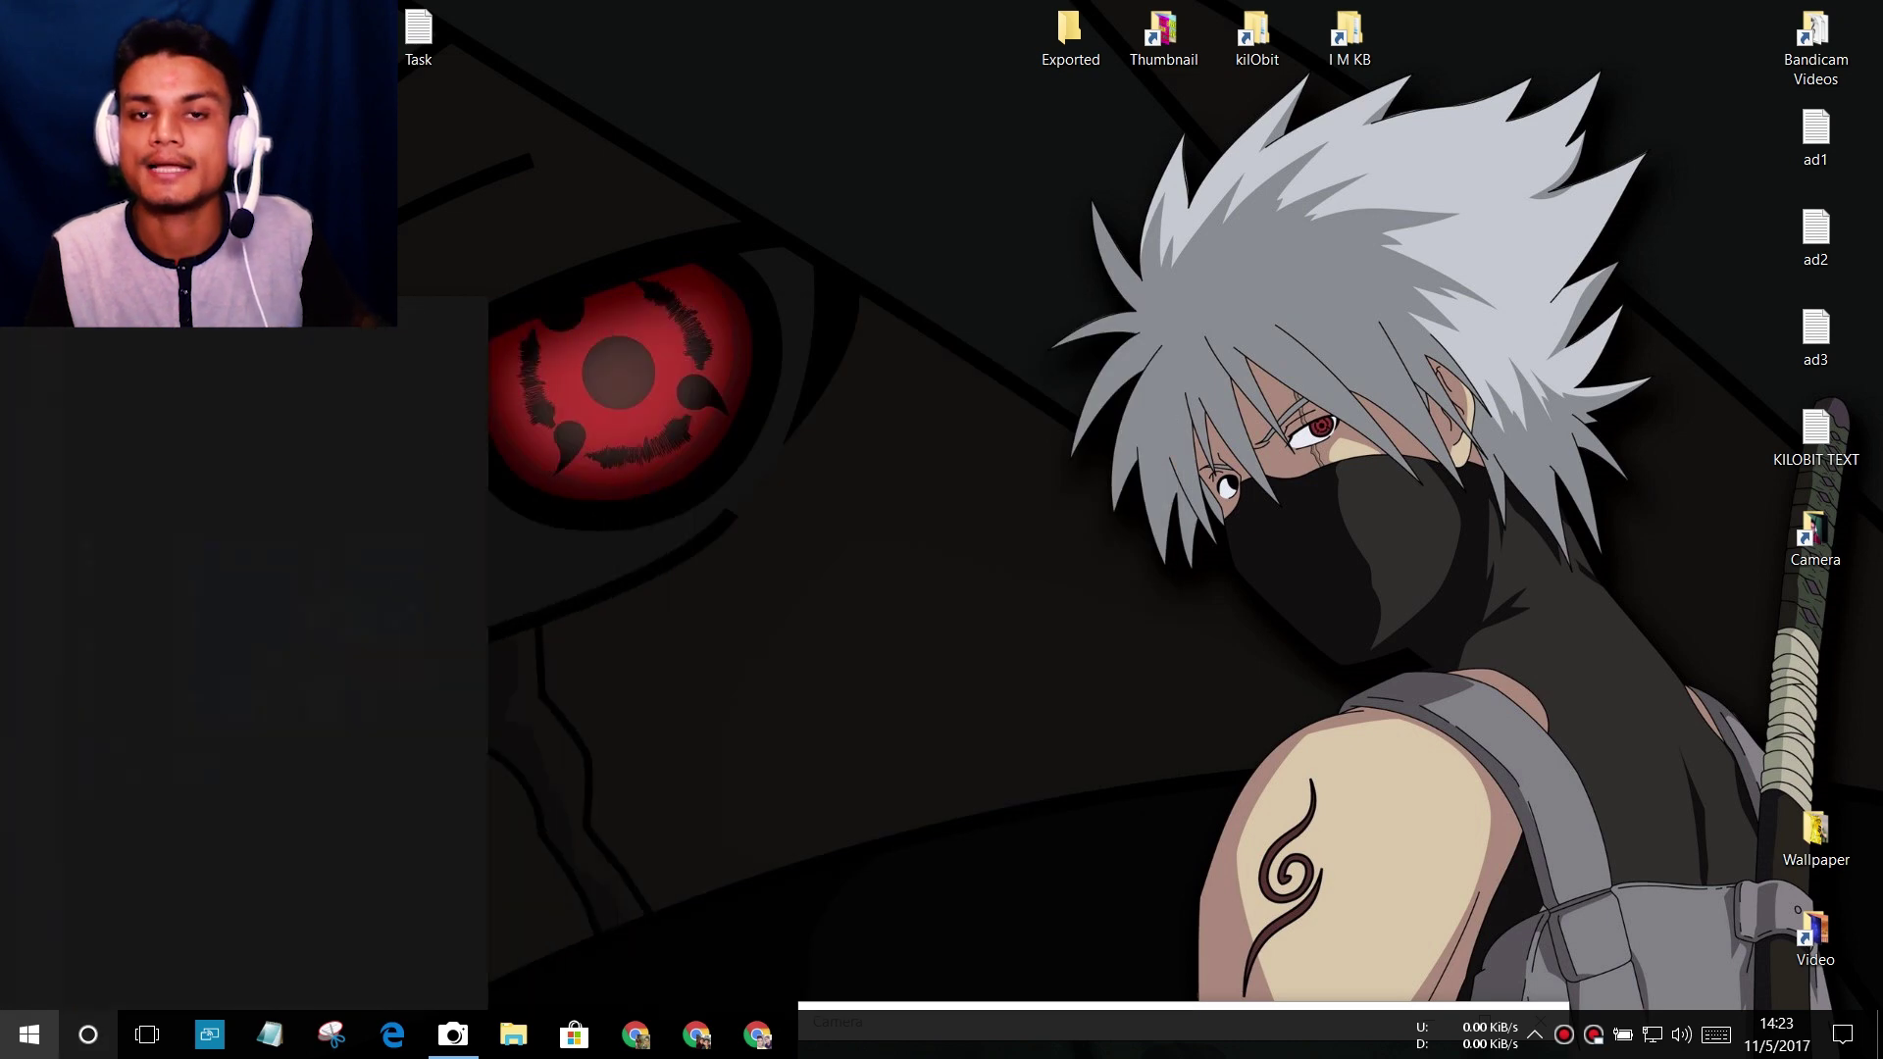
{"action": "type", "text": "bout"}
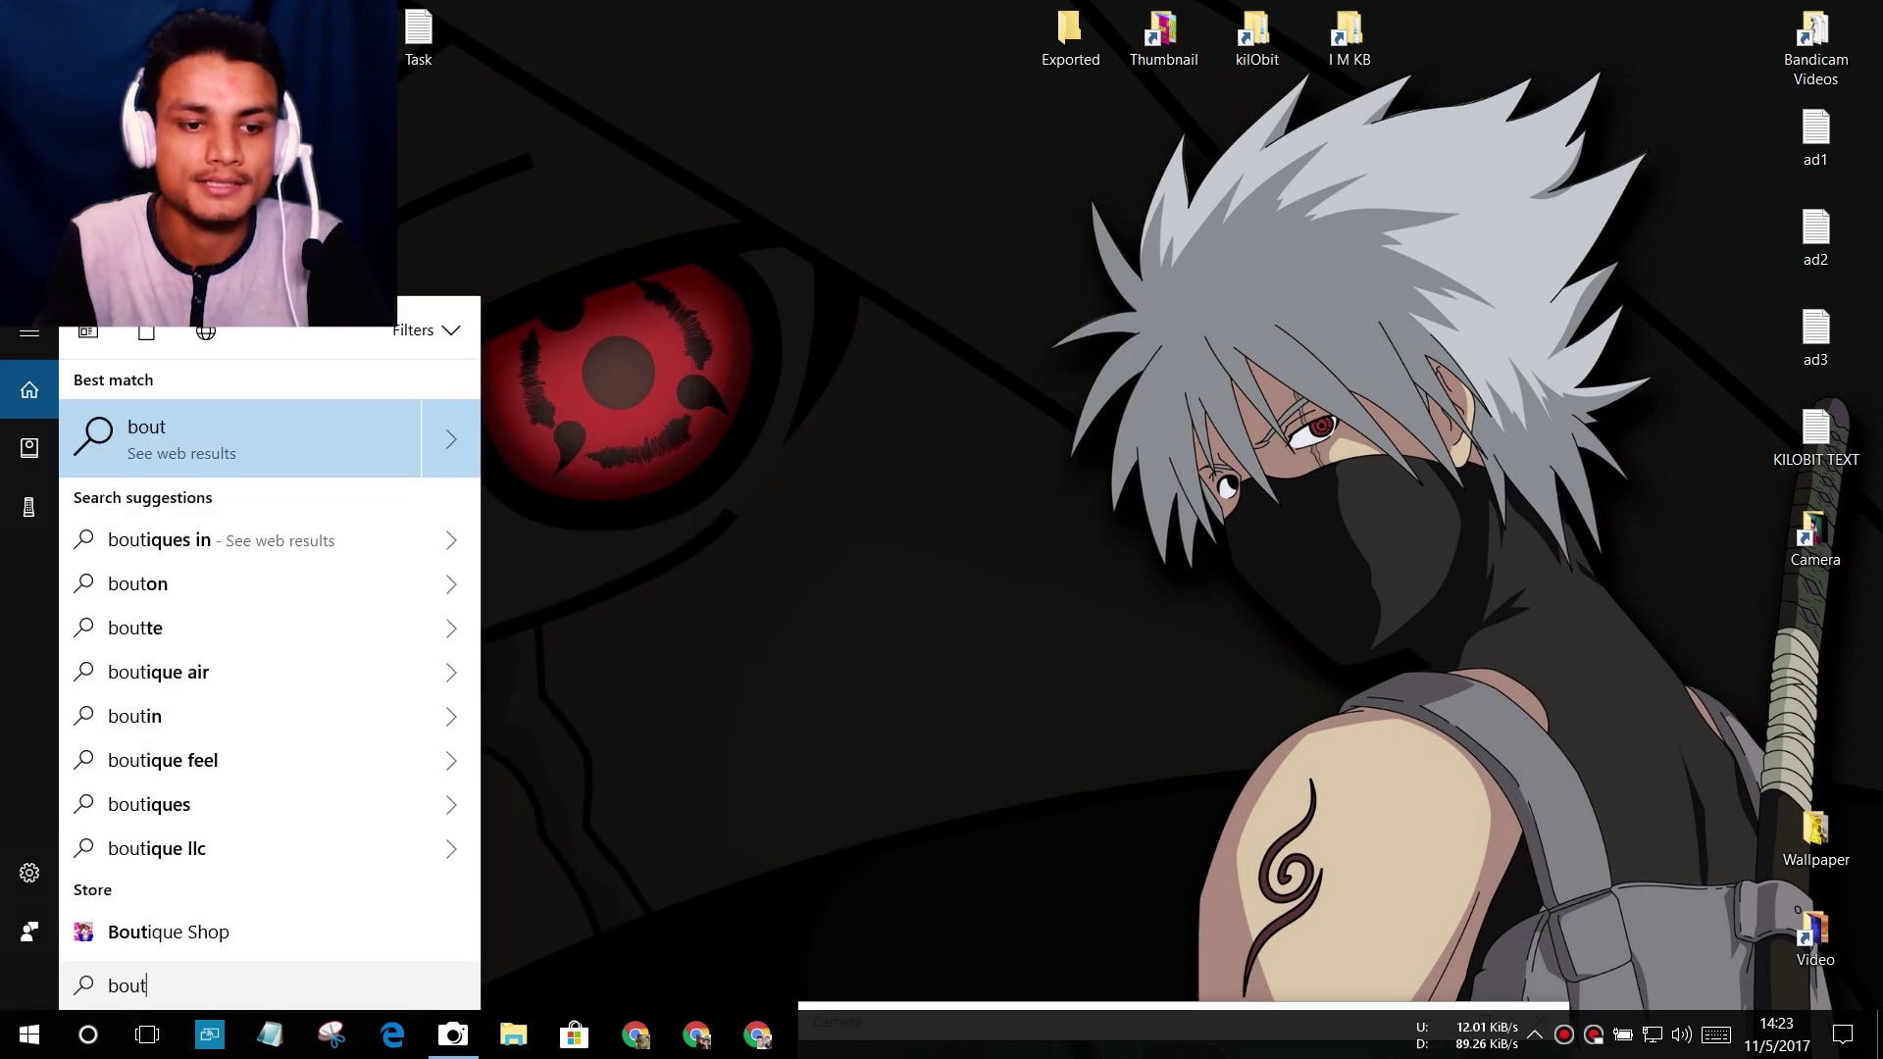
Step: Clear the search, view the Home Single Language 1709 About page, then close Settings with Alt+F4
{"action": "key", "text": "BackSpace"}
{"action": "key", "text": "BackSpace"}
{"action": "key", "text": "BackSpace"}
{"action": "key", "text": "BackSpace"}
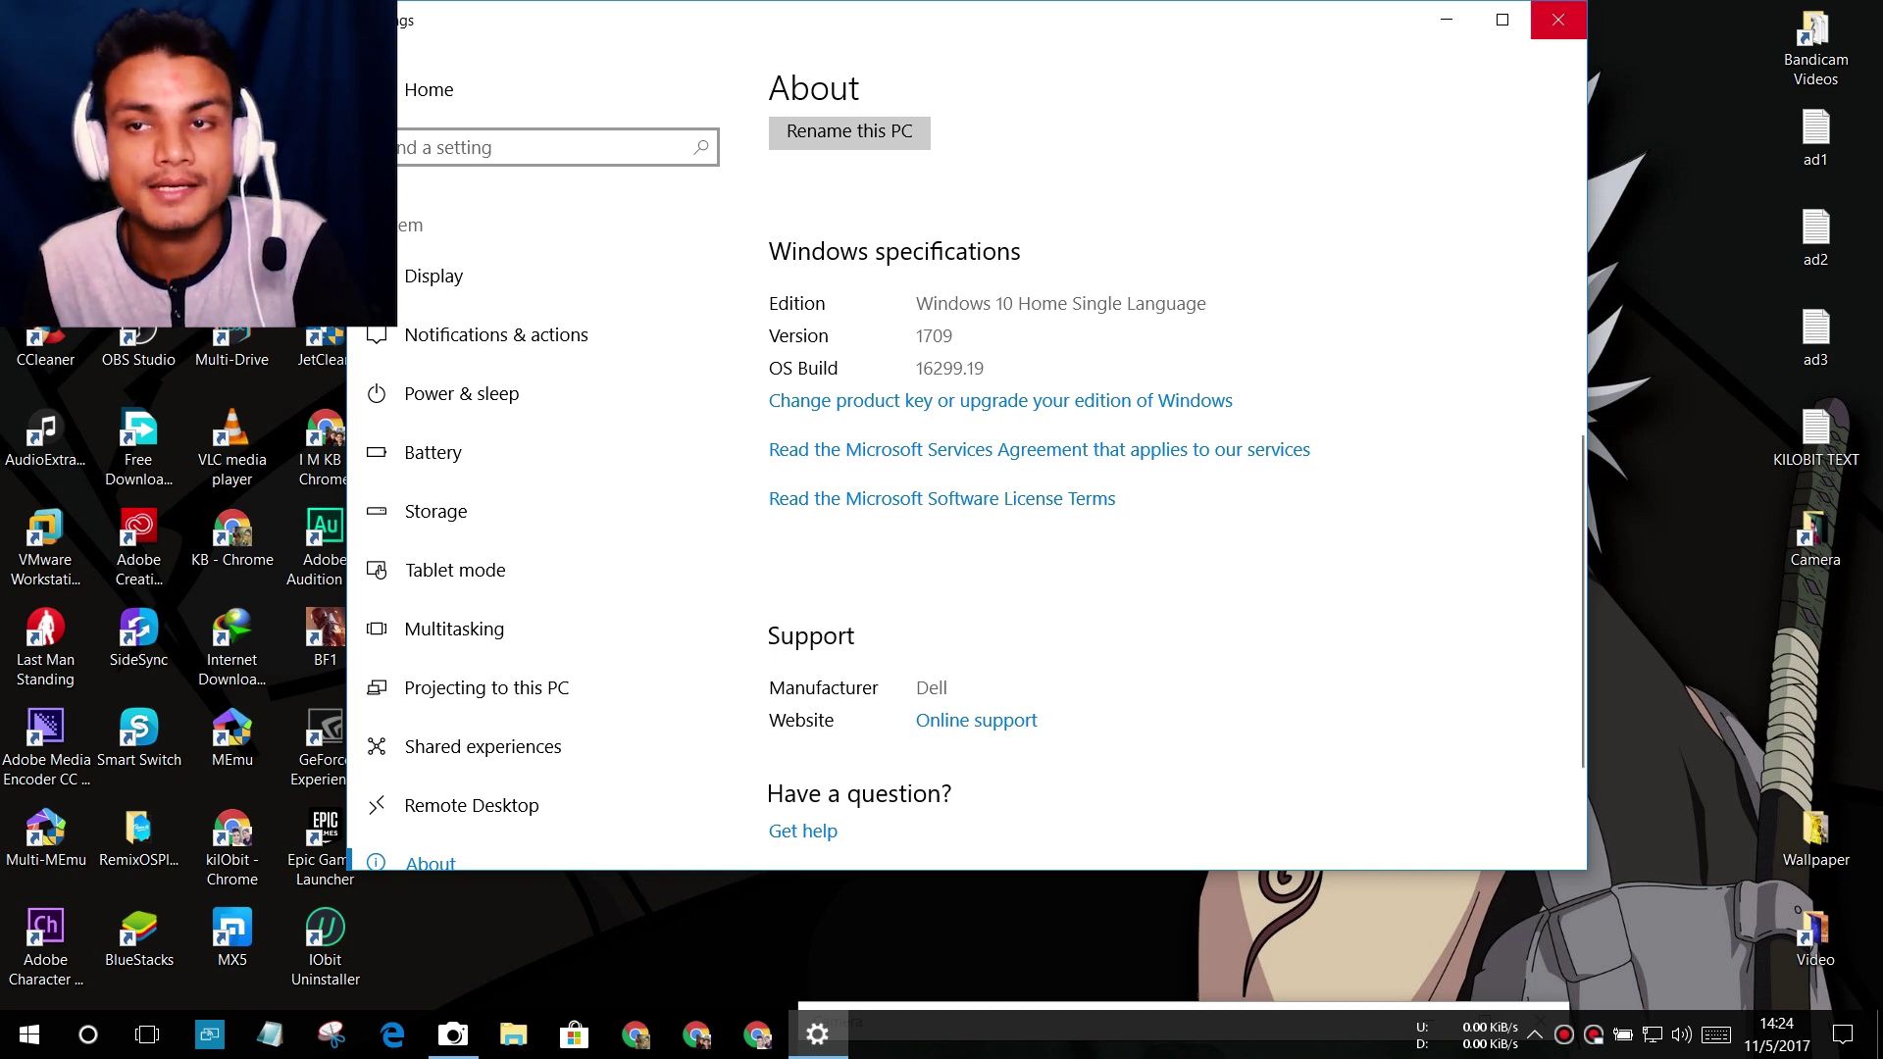
{"action": "key", "text": "alt+F4"}
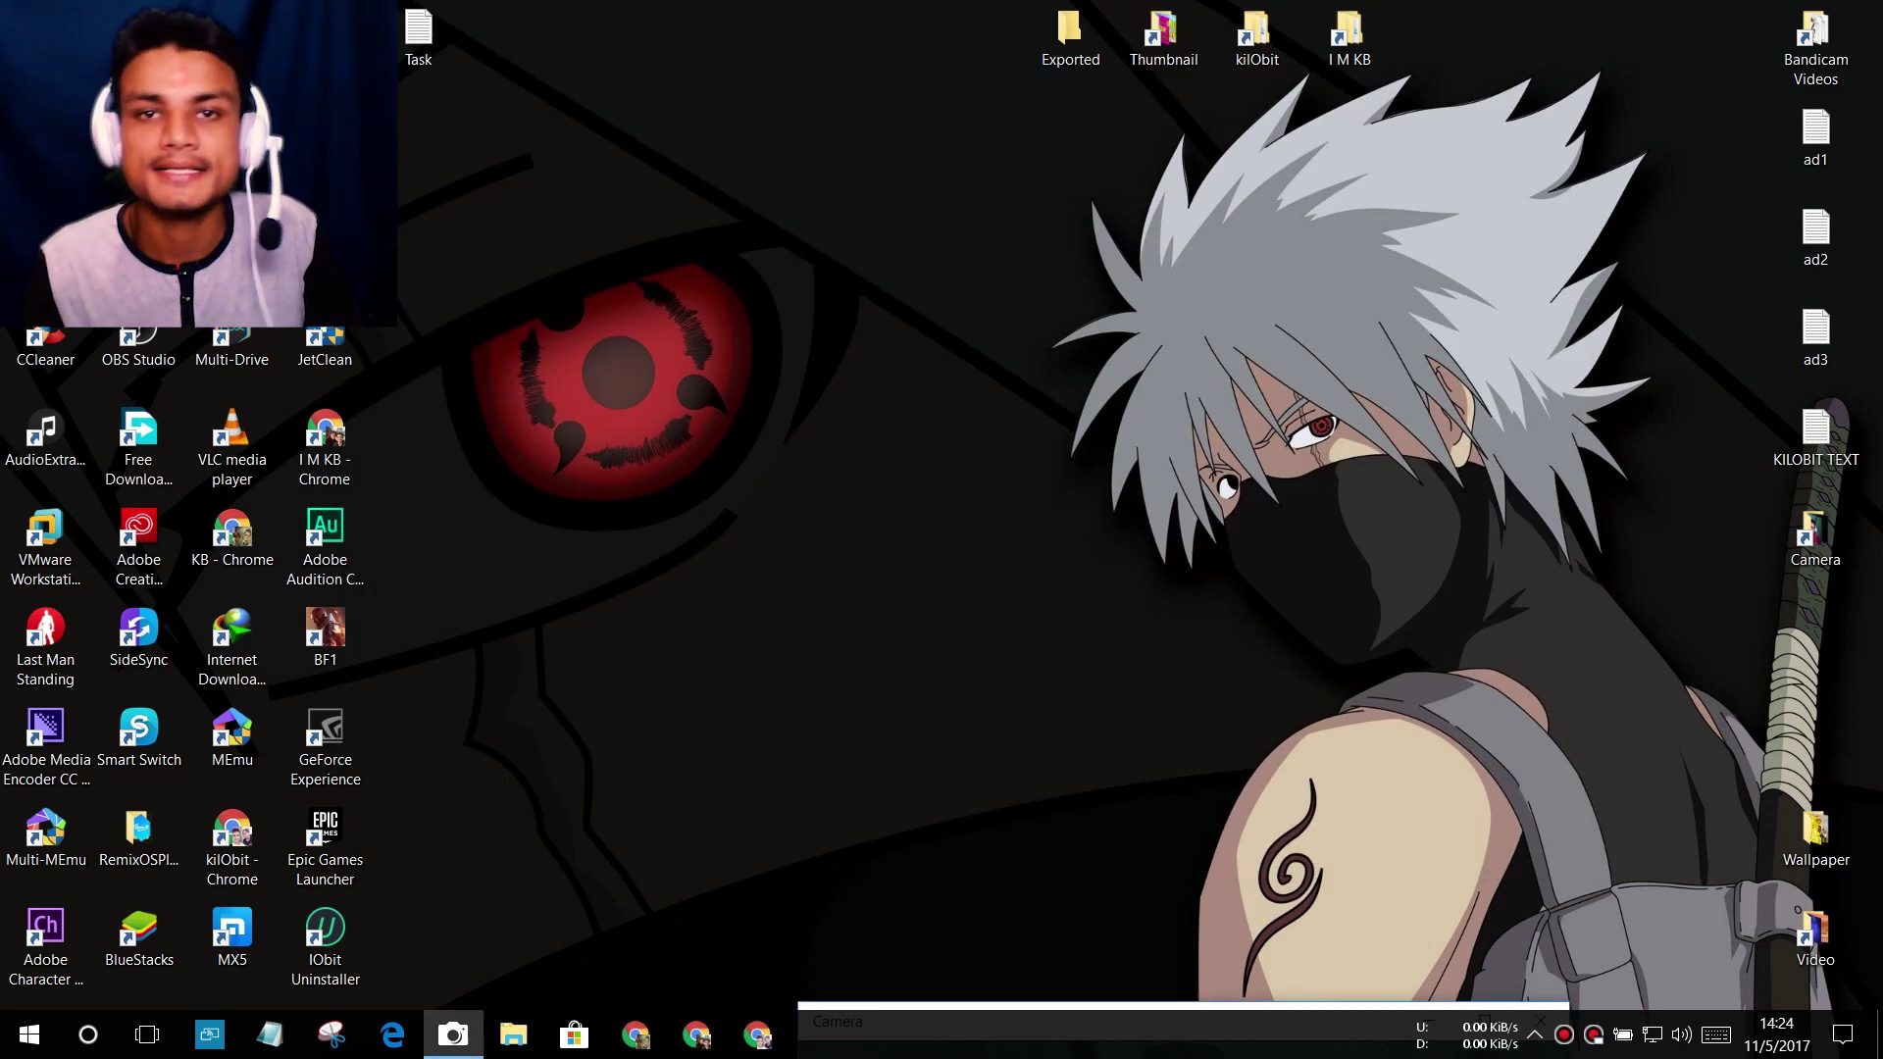